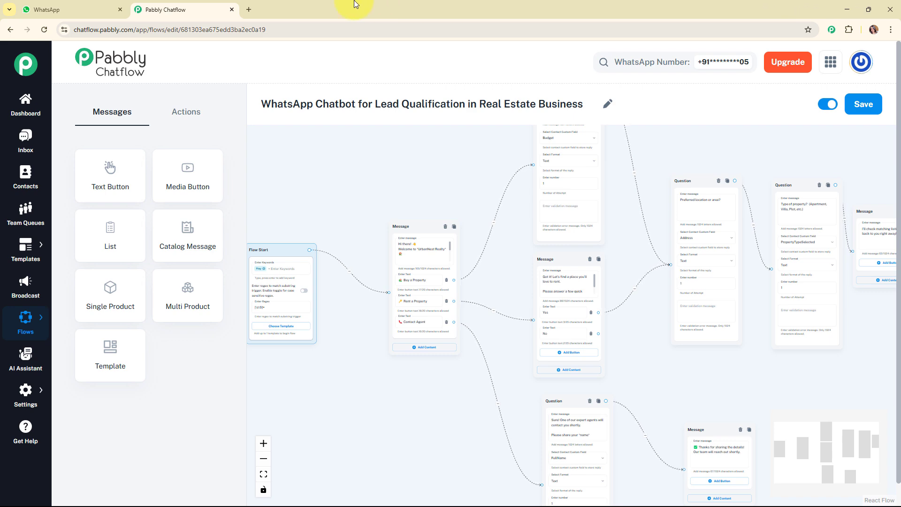
Switch to WhatsApp and send "Hey I want to rent out a property." in the Pabbly Chatflow chat.
key(ctrl+Tab)
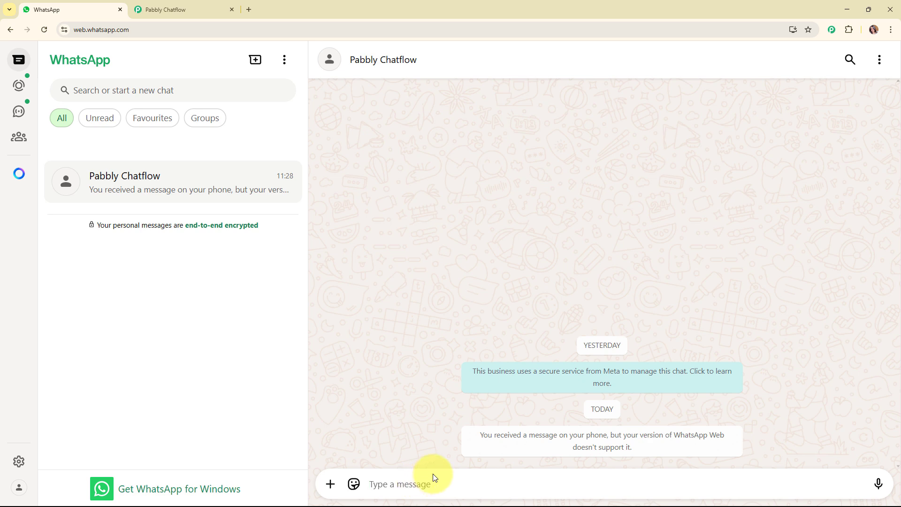
text(Hey)
key(BackSpace)
key(BackSpace)
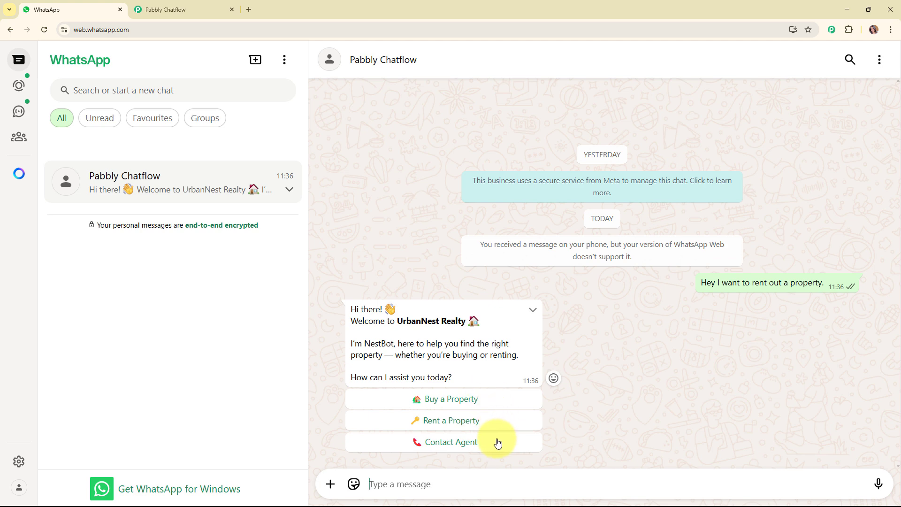
Choose Rent a Property in the chatbot's welcome message and answer Yes to its quick questions.
click(457, 430)
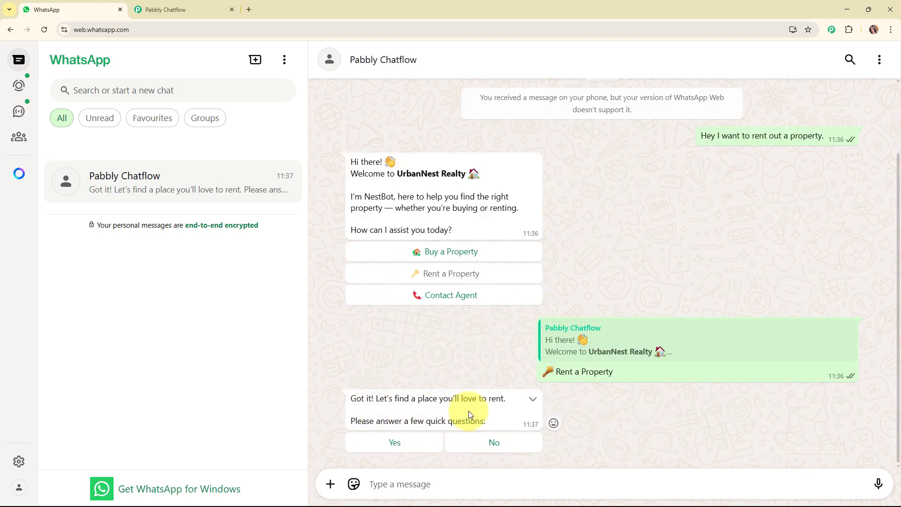
click(400, 442)
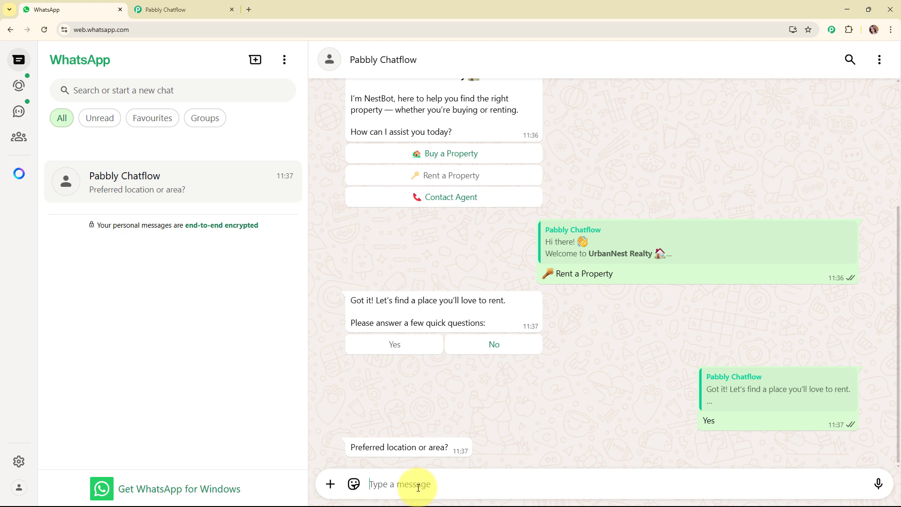
Reply to the chatbot with "Thane, Mumbai" as the preferred location and "Apartment" as the property type.
text(Thane, Mumbai)
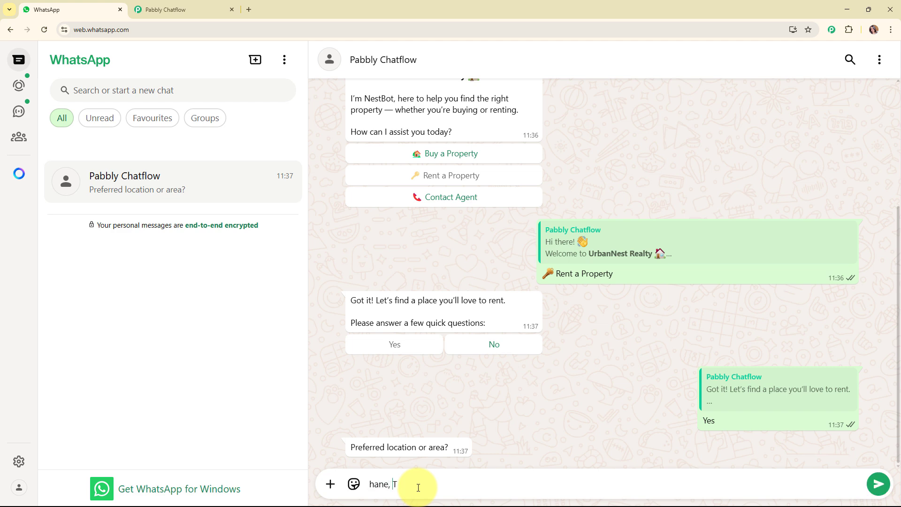
key(Return)
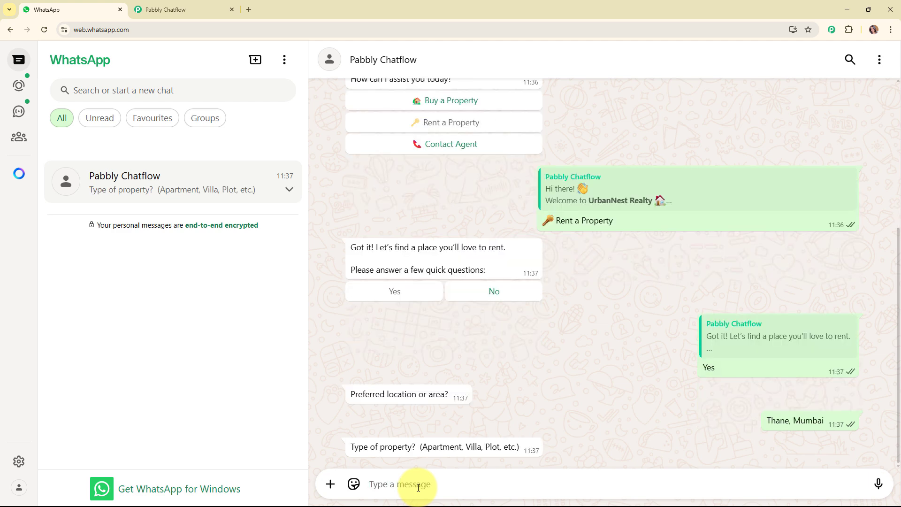
text(A)
key(Left)
text(part)
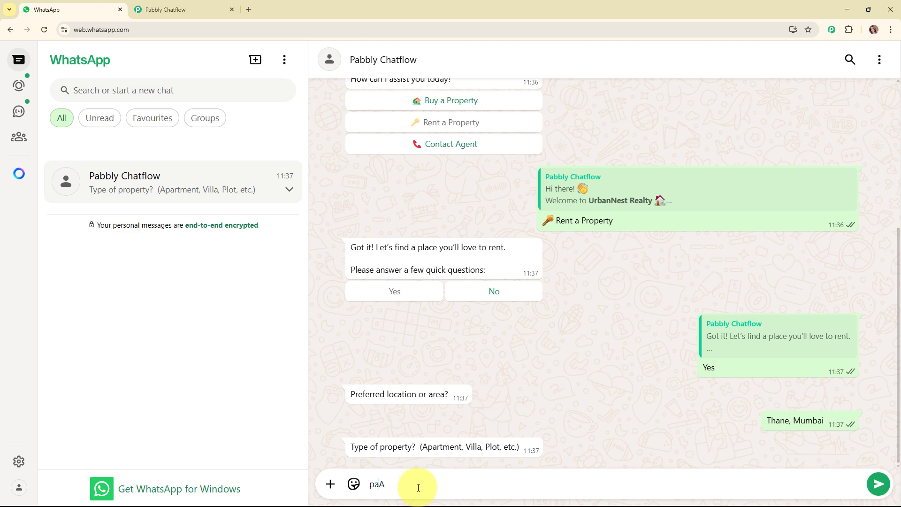
text(men)
text(t)
key(Return)
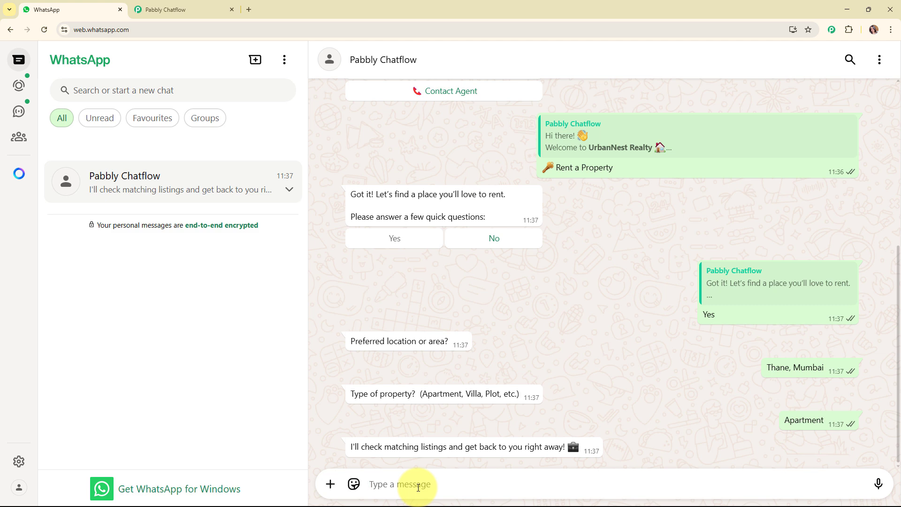
Close the Pabbly Chatflow tab and open pabbly.com/chatflow/inr/ in a new browser tab.
click(231, 10)
click(498, 102)
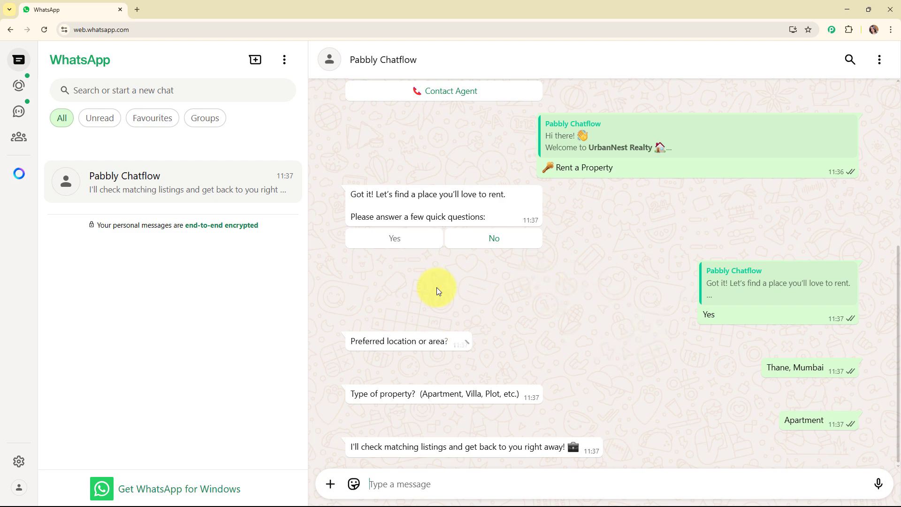
click(138, 8)
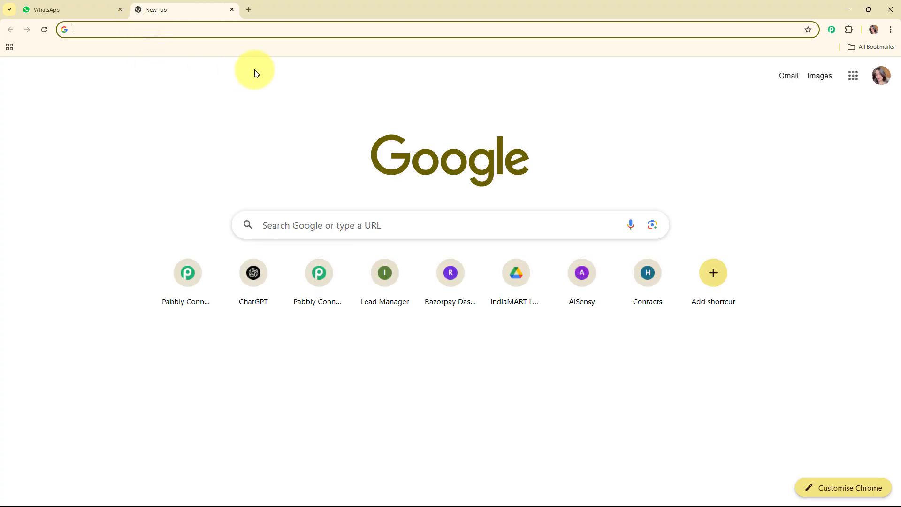
text(pabb)
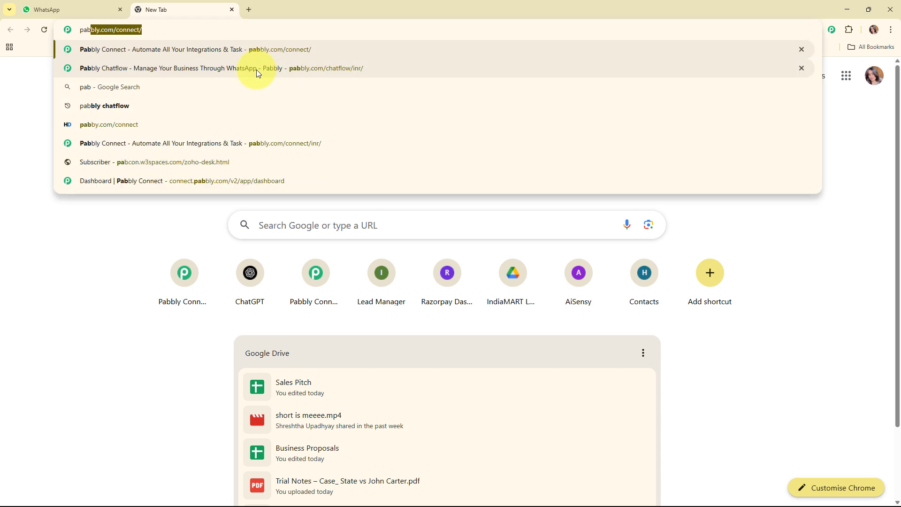
text(ly)
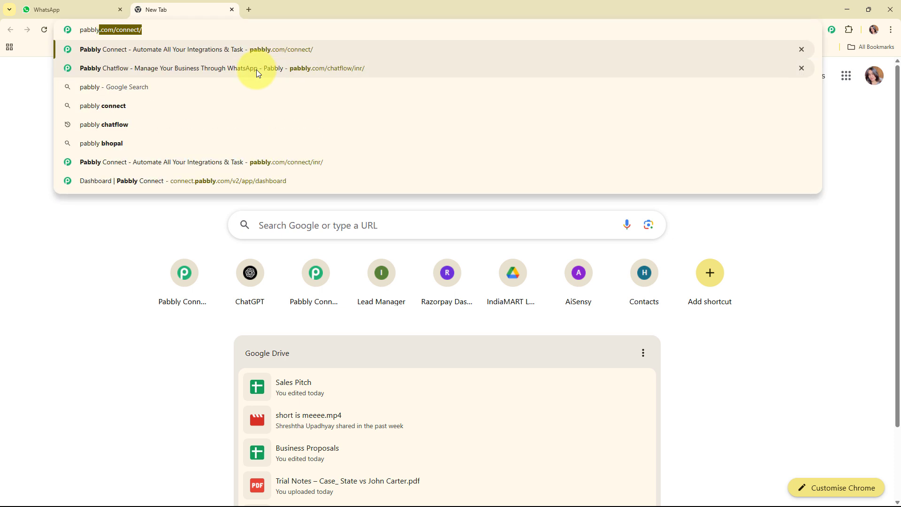
text(.)
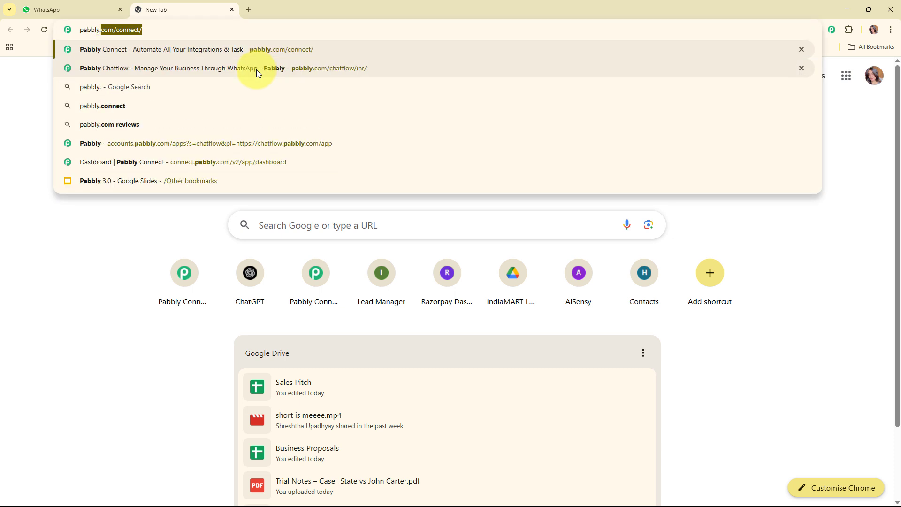
text(com/ch)
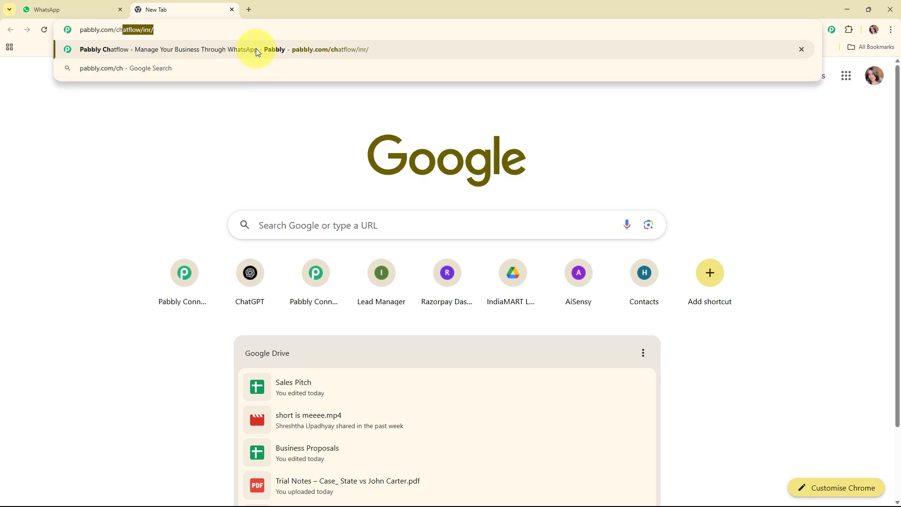
click(255, 49)
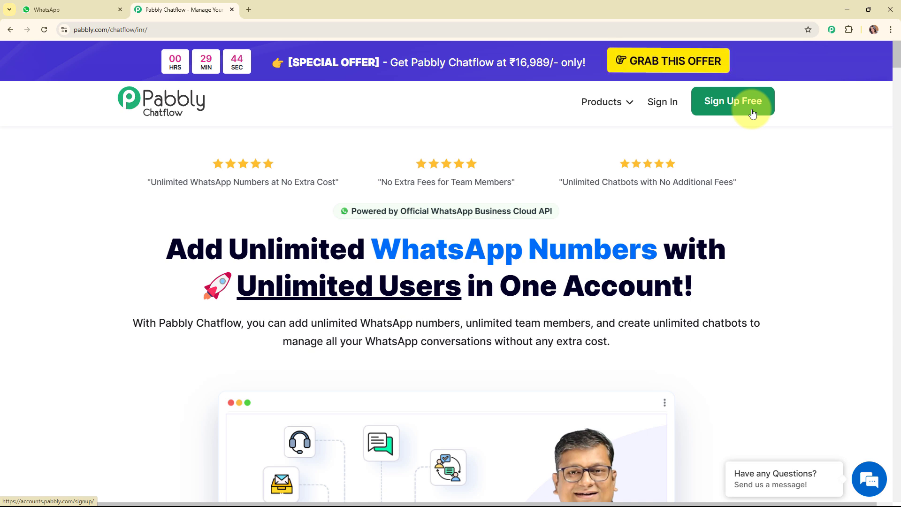
Sign in to Pabbly and access Pabbly Chatflow from the All Pabbly Apps page.
click(663, 100)
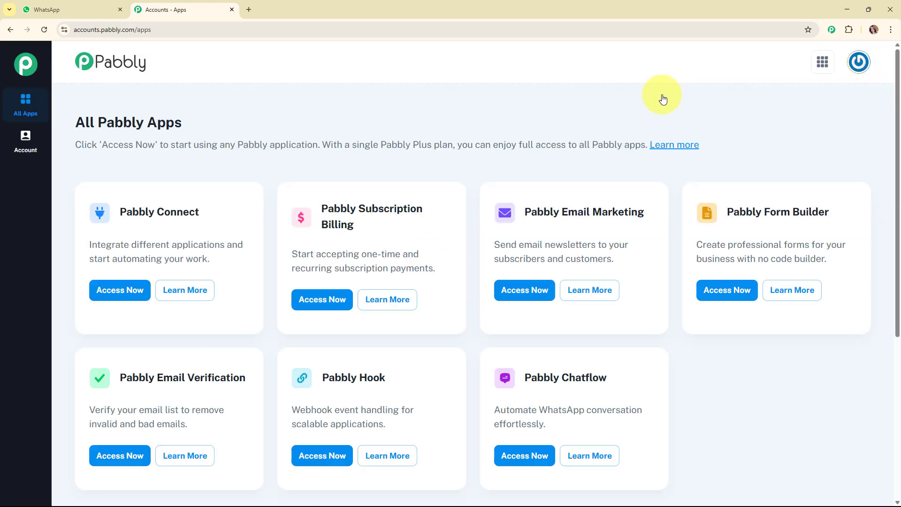
drag(77, 122, 198, 126)
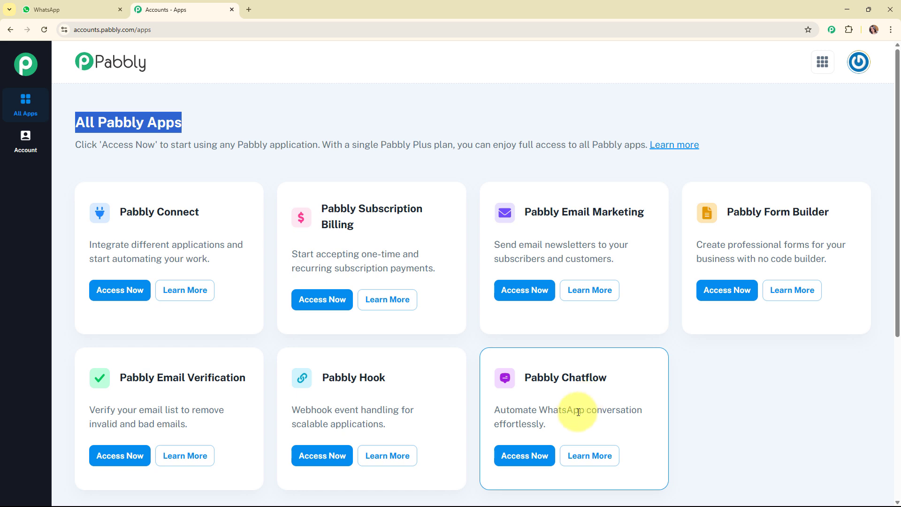
click(521, 455)
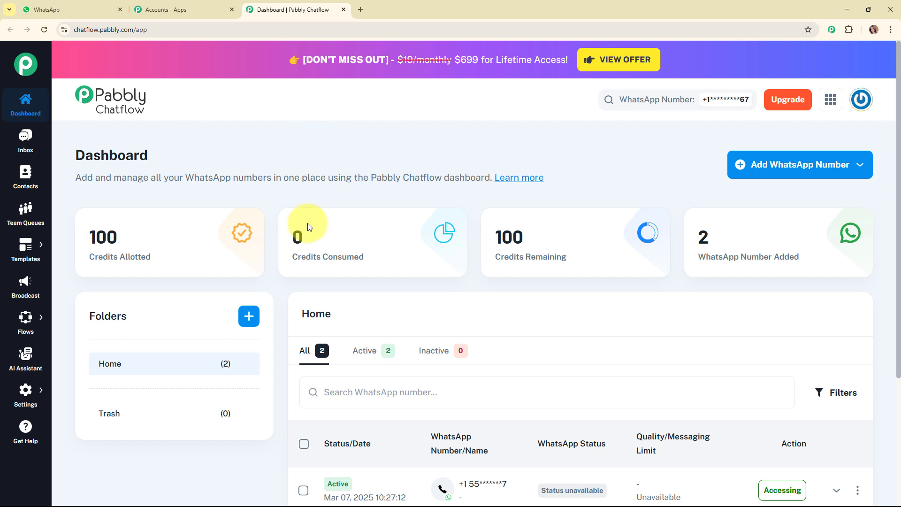
View the Manual Token Connect form for adding a WhatsApp number and close it without entering anything.
click(796, 165)
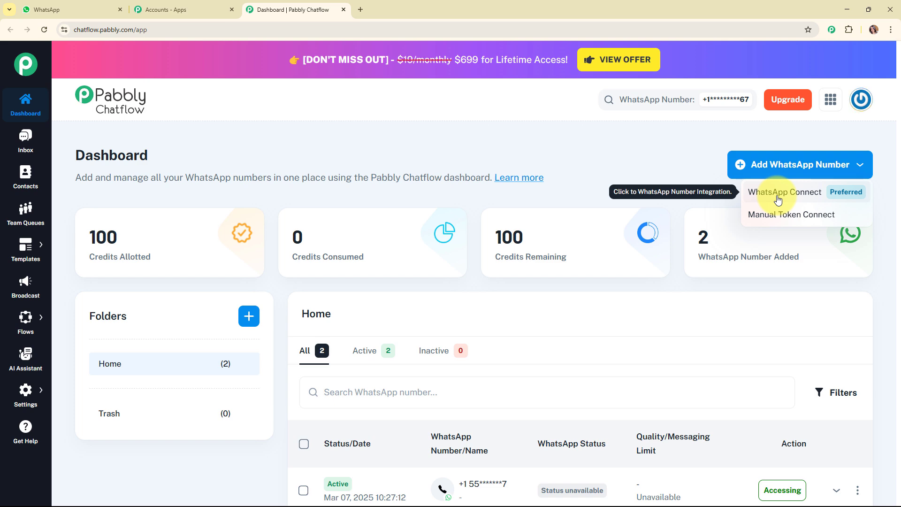
click(783, 215)
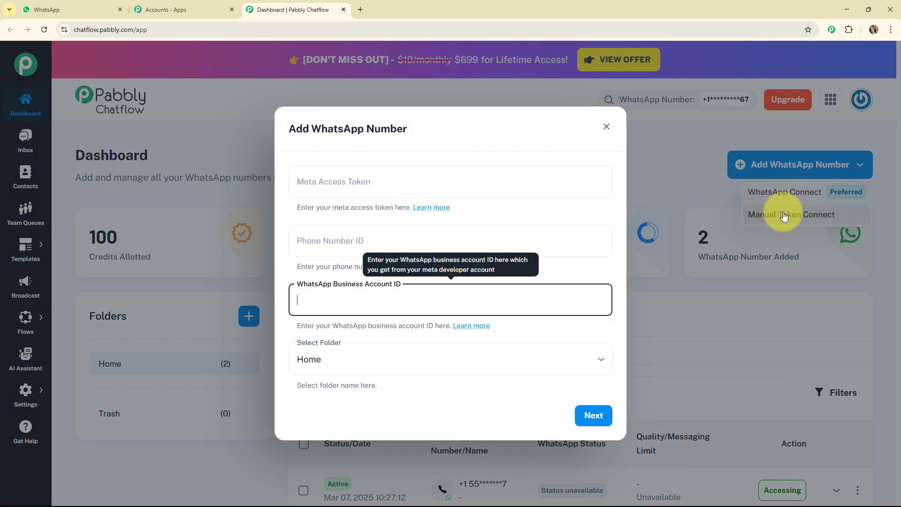
click(376, 155)
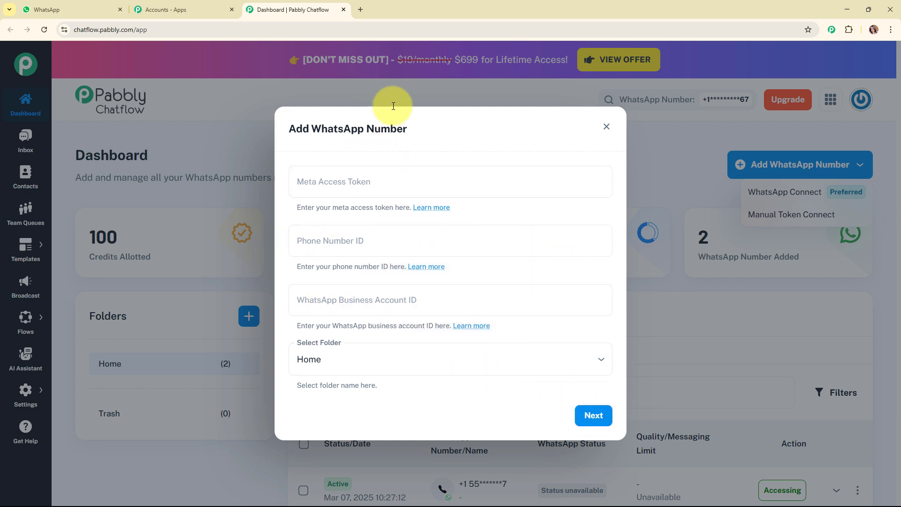
click(606, 128)
click(629, 167)
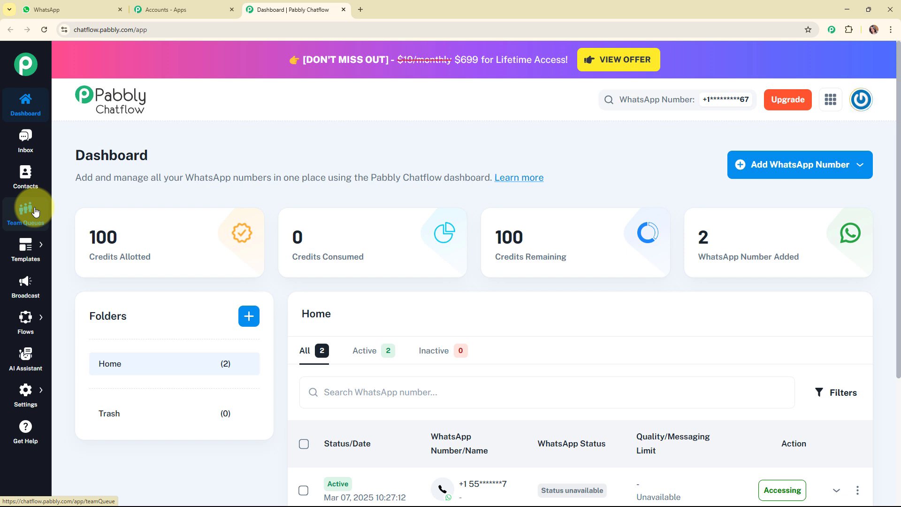
Open the Flow Builder page and look over its list of existing flows.
mouse_move(33, 247)
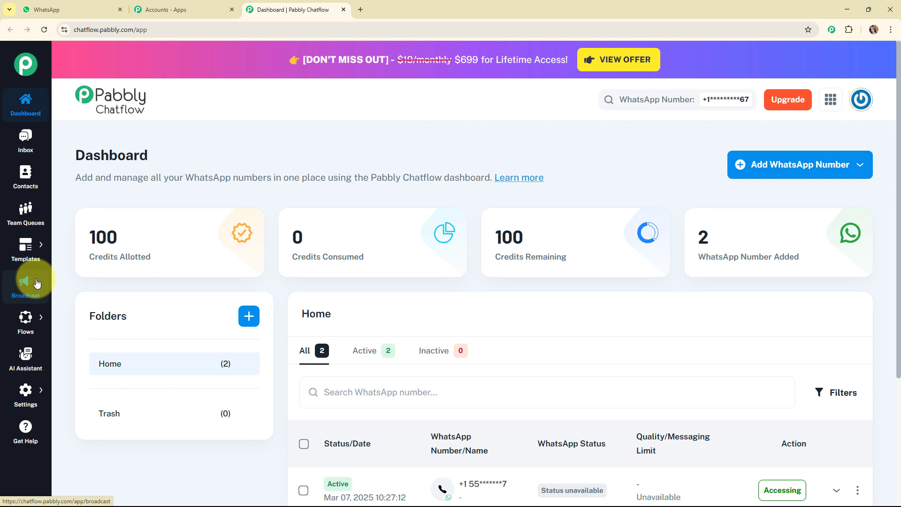
mouse_move(29, 320)
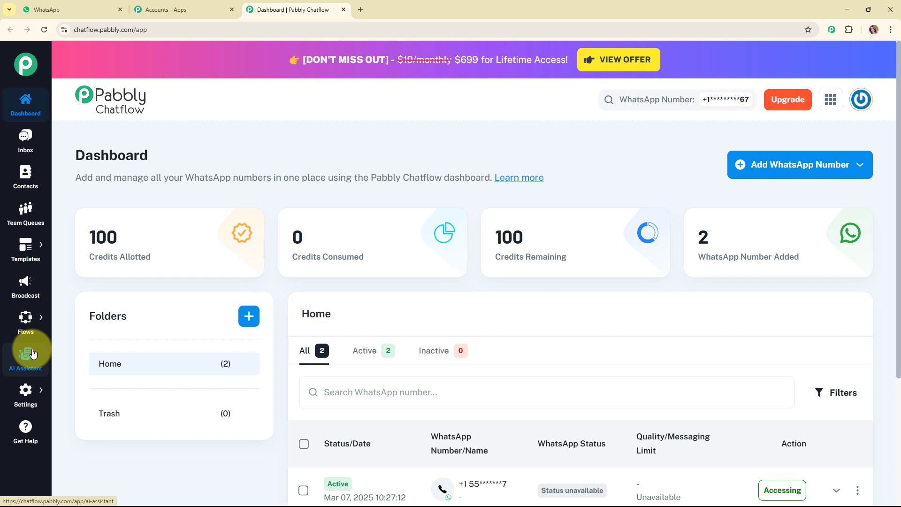
mouse_move(30, 392)
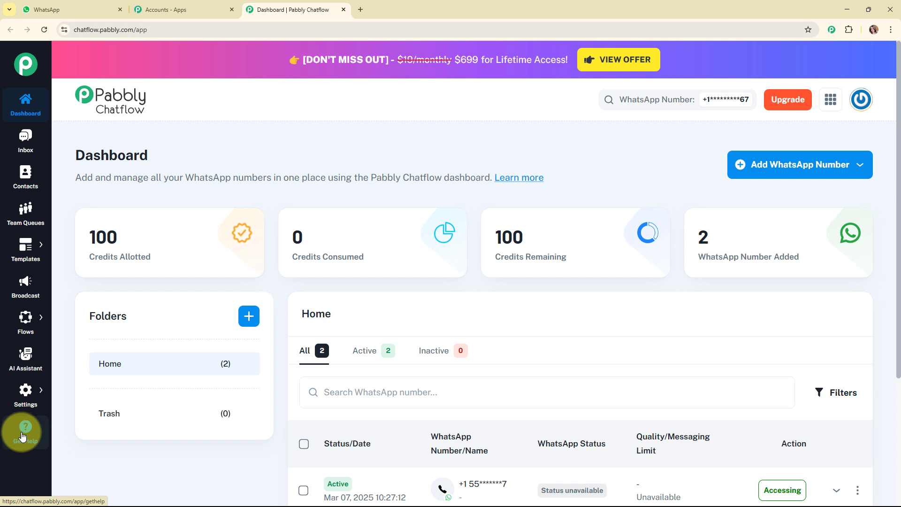
mouse_move(56, 385)
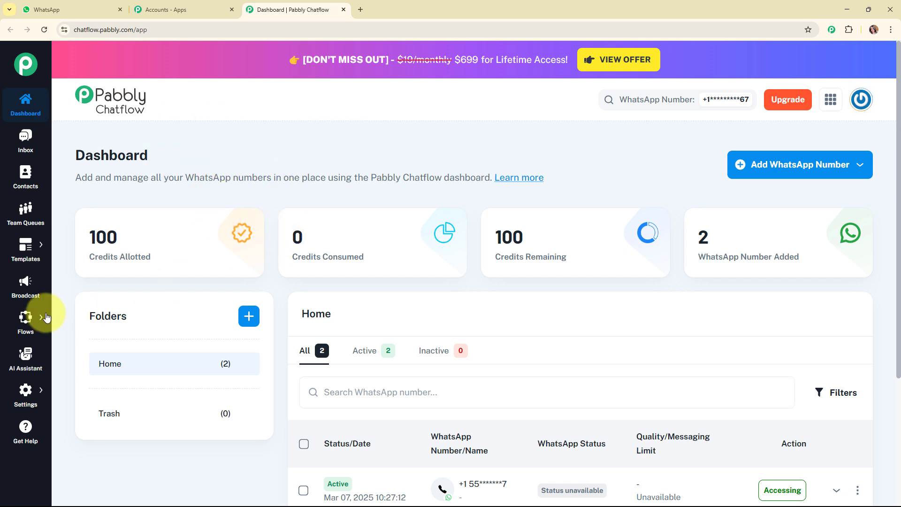
click(101, 311)
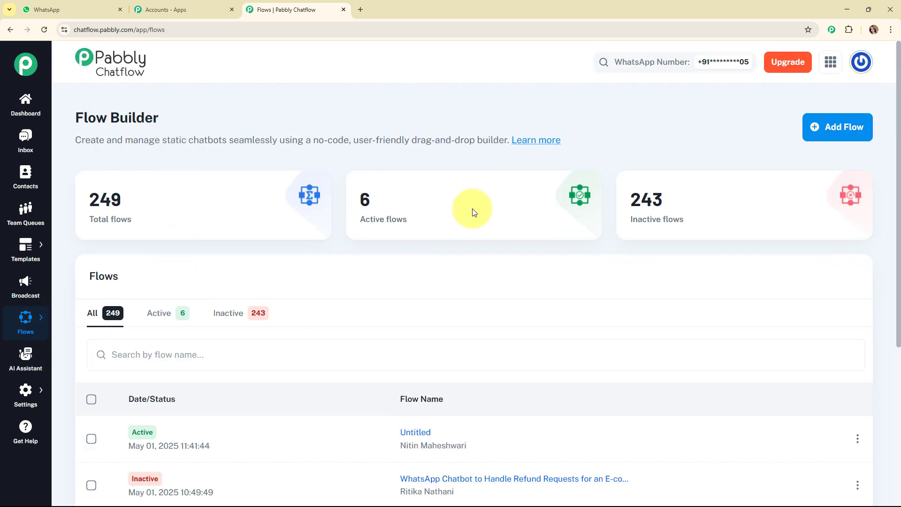
scroll(554, 241, down, 4)
scroll(554, 241, up, 4)
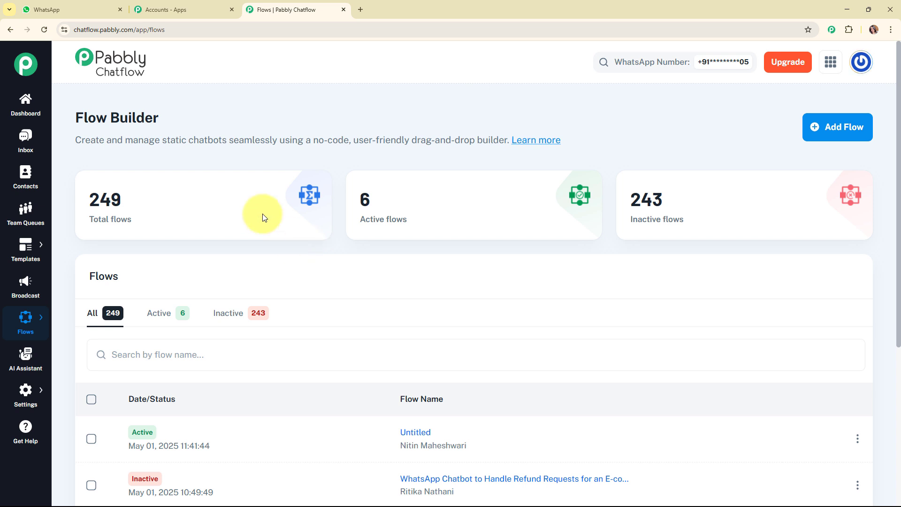
Add a new flow and name it "WhatsApp Chatbot for Lead Qualification in Real Estate Business".
click(844, 140)
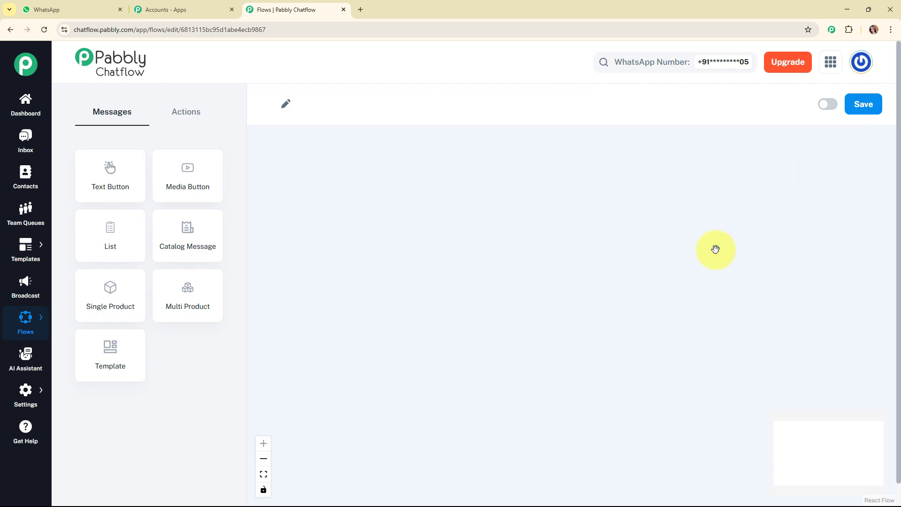
click(331, 105)
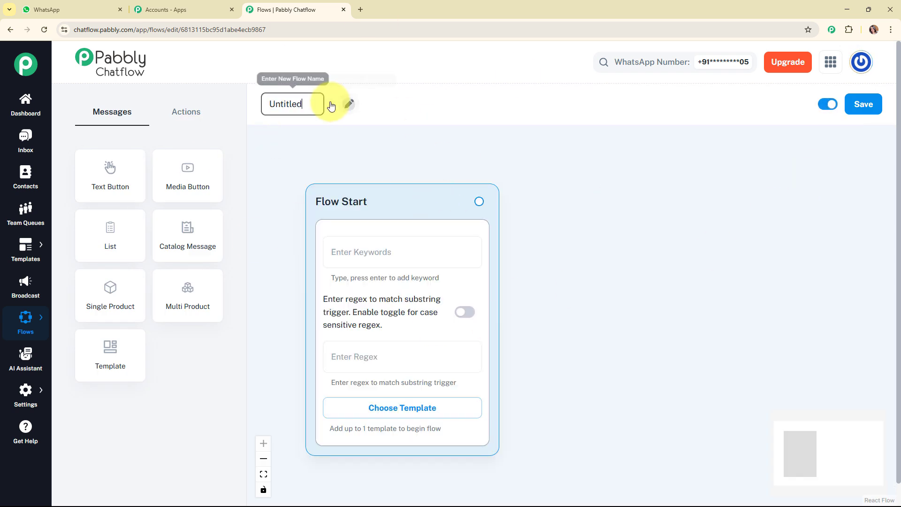
text(WhatsApp Chatbot for Lead Qualification in Real Estate Business)
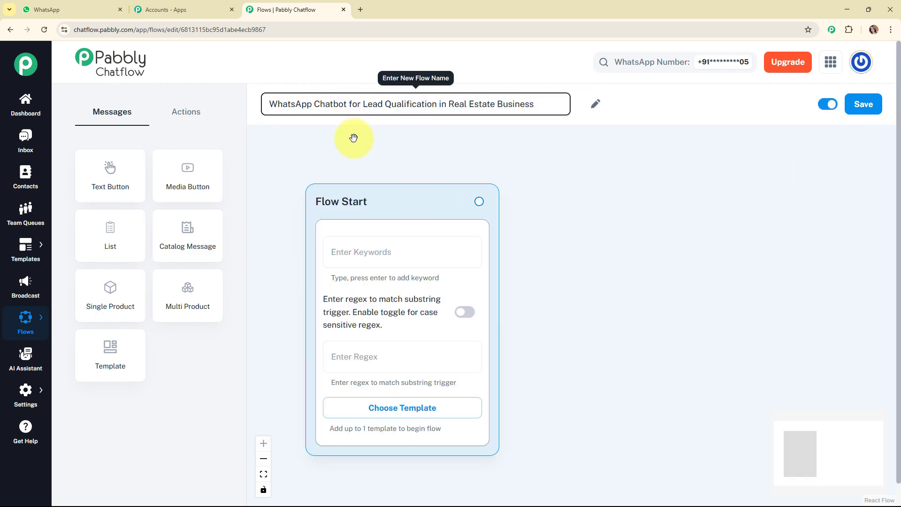
click(368, 150)
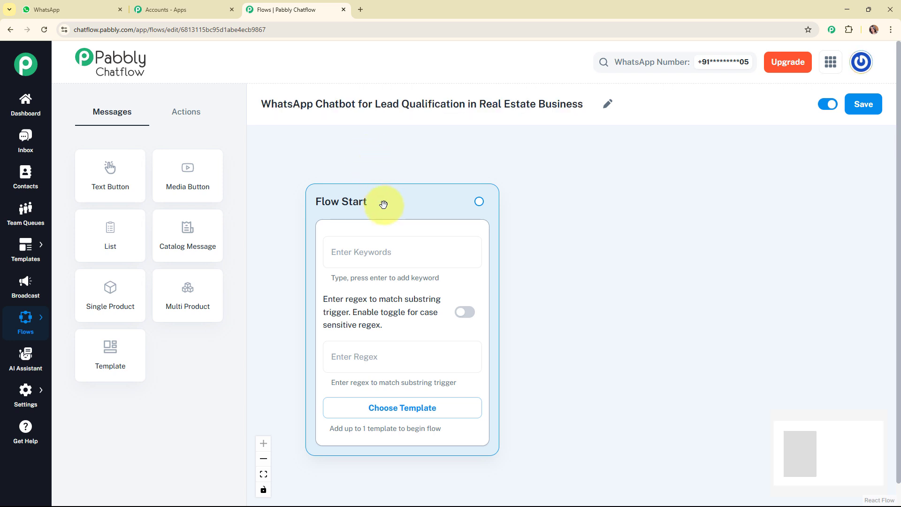
Reposition the Flow Start node higher on the canvas and add "Hey" as its trigger keyword.
drag(384, 204, 366, 185)
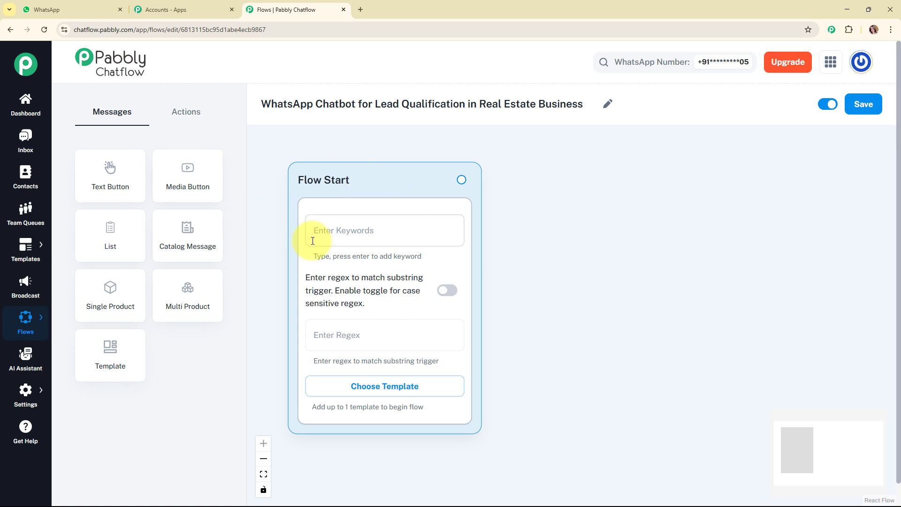
drag(338, 182, 326, 167)
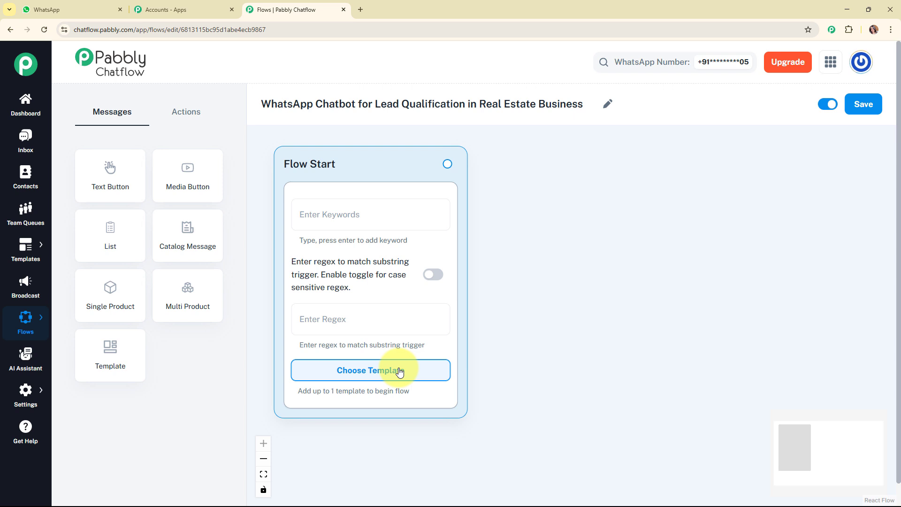
click(354, 219)
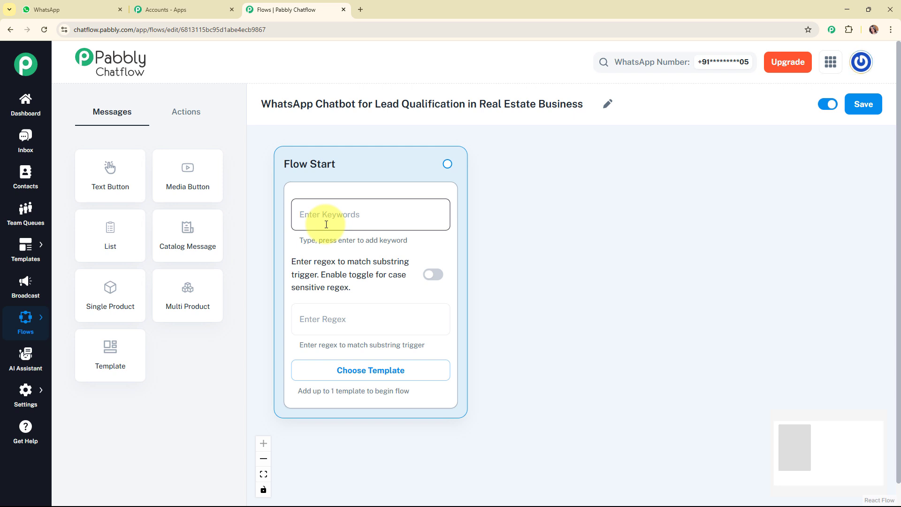
click(327, 225)
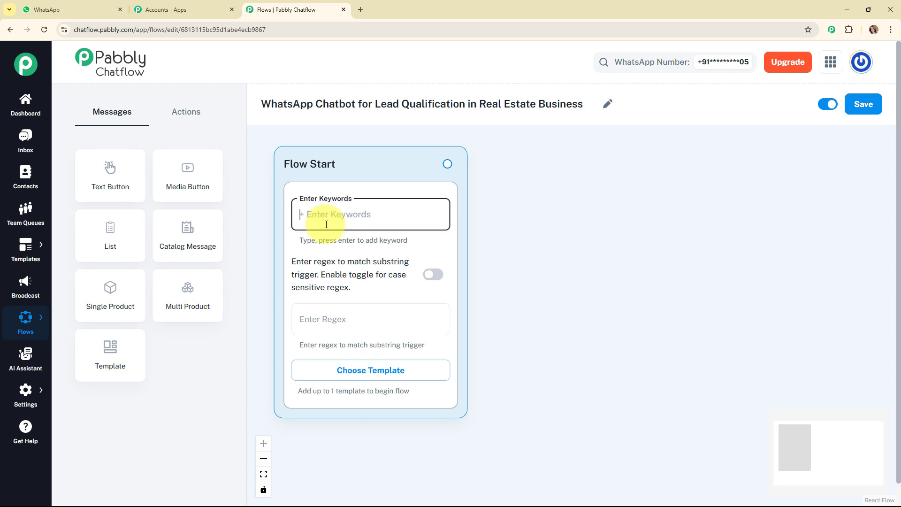
text(H)
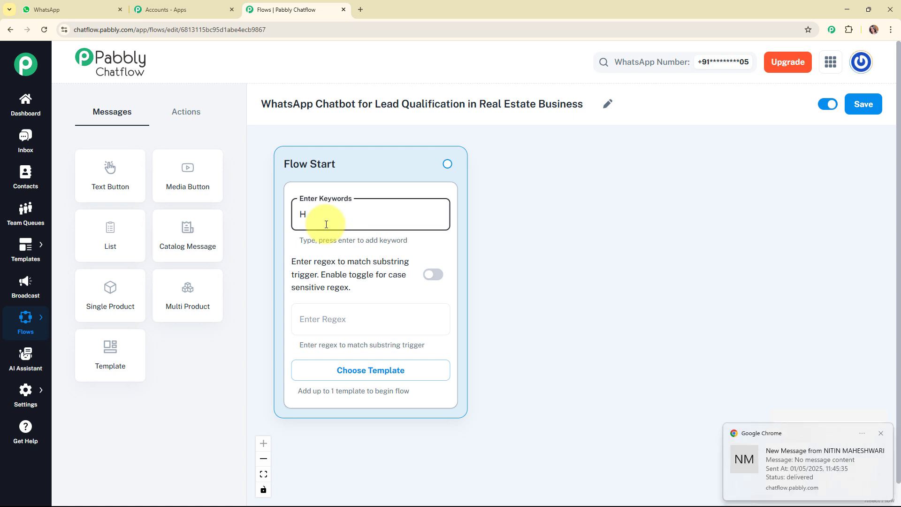
text(ey)
key(Return)
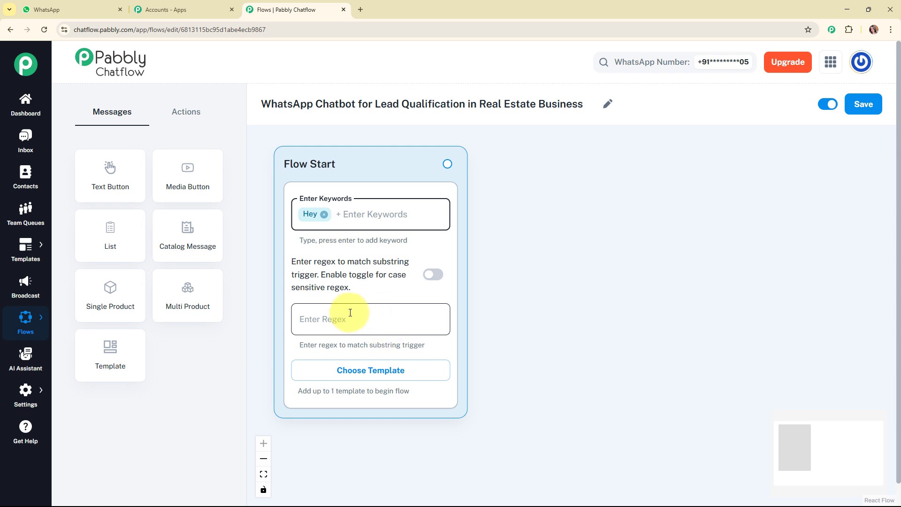
Set the Flow Start node's substring trigger regex to [\s\S]+.
click(360, 322)
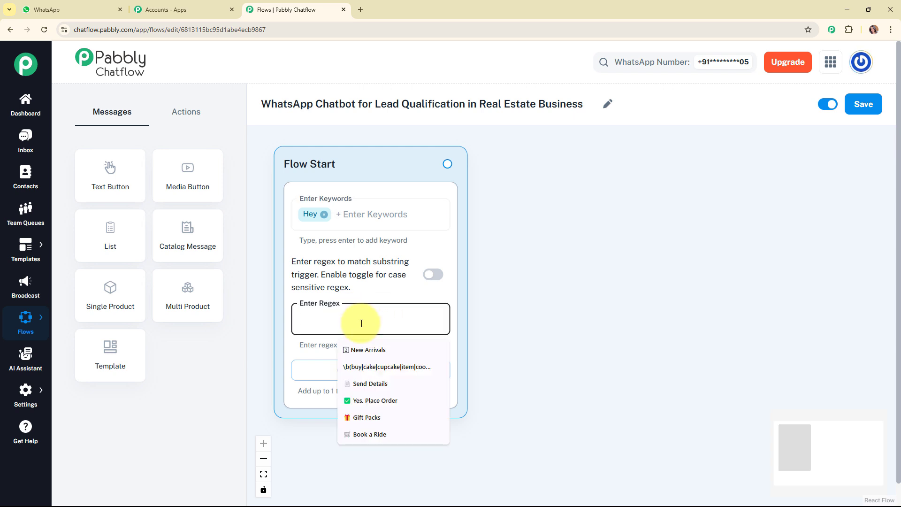
text([\s\S]+)
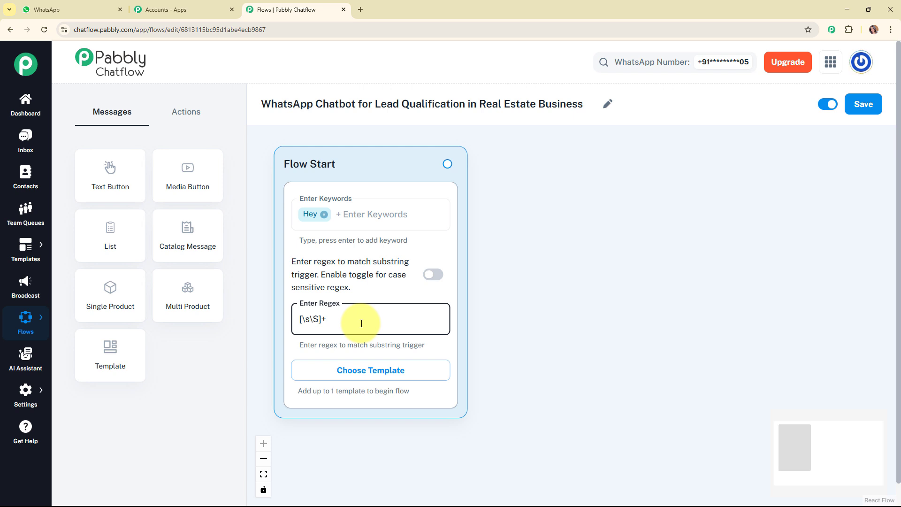
click(420, 296)
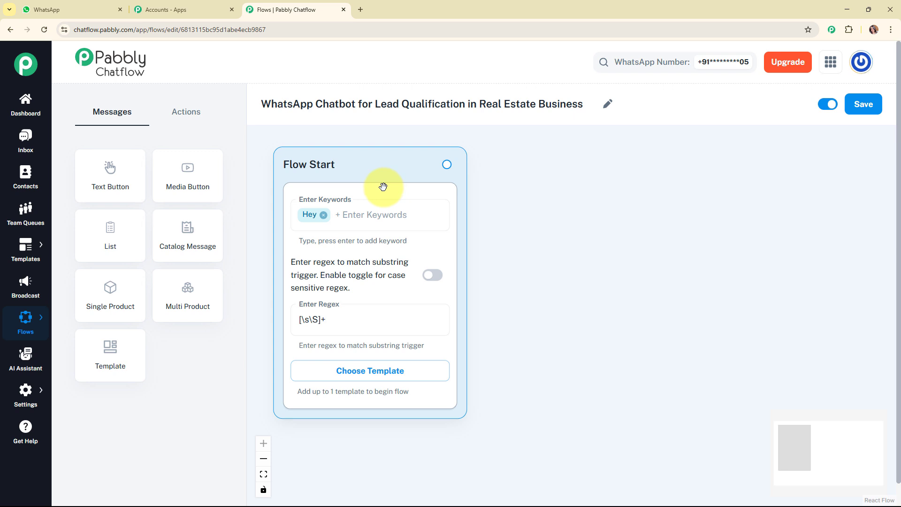
Connect a new text button message to Flow Start and paste the greeting beginning "Hi there! 👋 Welcome to *UrbanNest Realty* 🏠".
drag(446, 164, 555, 232)
click(557, 266)
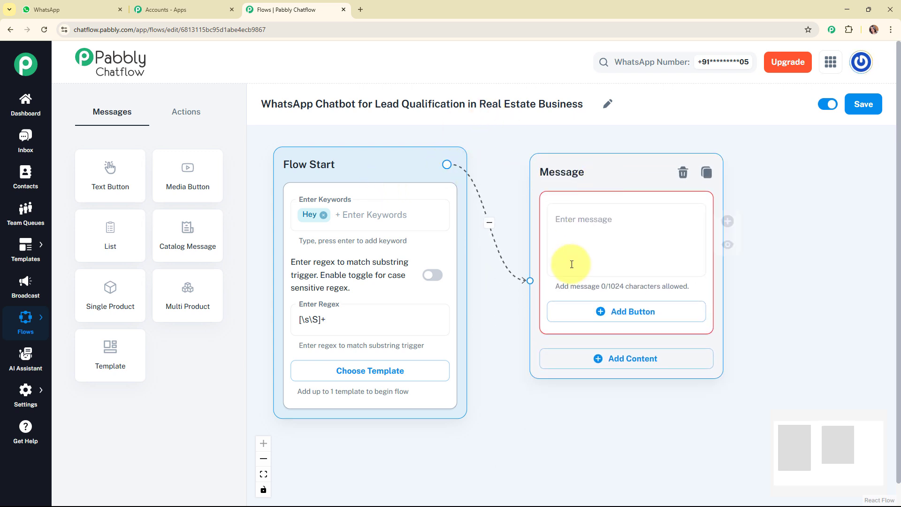
click(571, 253)
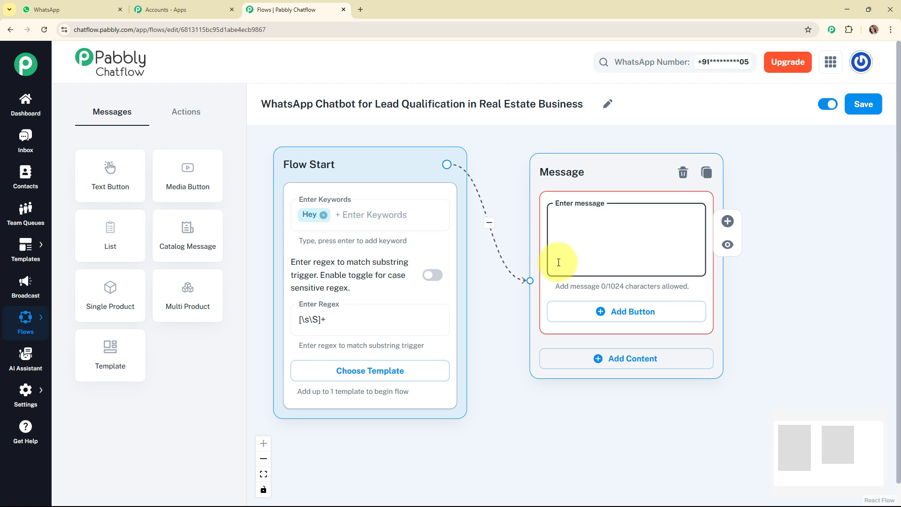
key(ctrl+v)
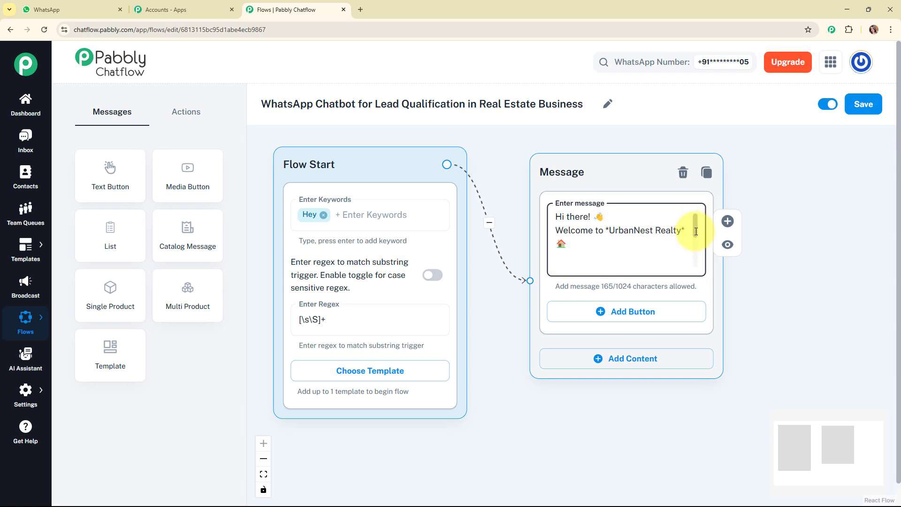
mouse_move(696, 231)
mouse_down()
mouse_move(697, 261)
mouse_move(697, 217)
mouse_up()
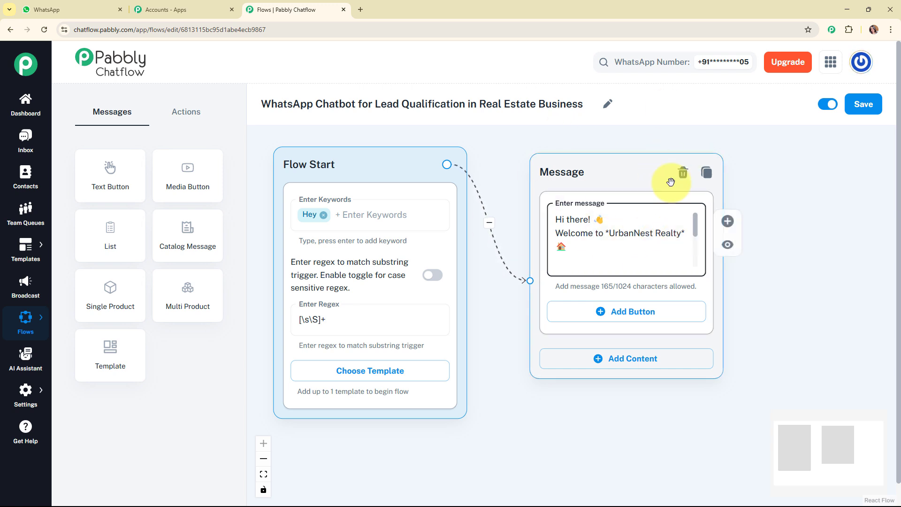
Add three buttons to the welcome message: "🏡 Buy a Property", "🔑 Rent a Property" and "📞 Contact Agent".
click(629, 312)
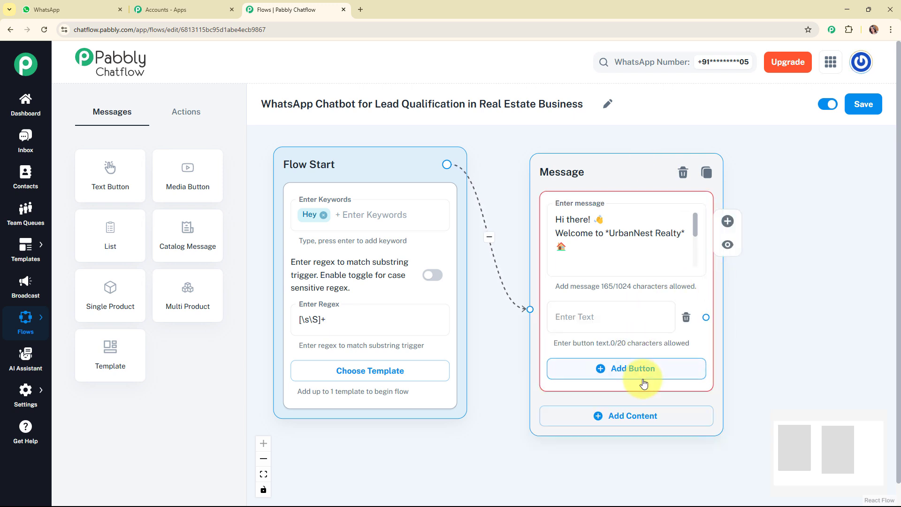
click(634, 369)
click(652, 425)
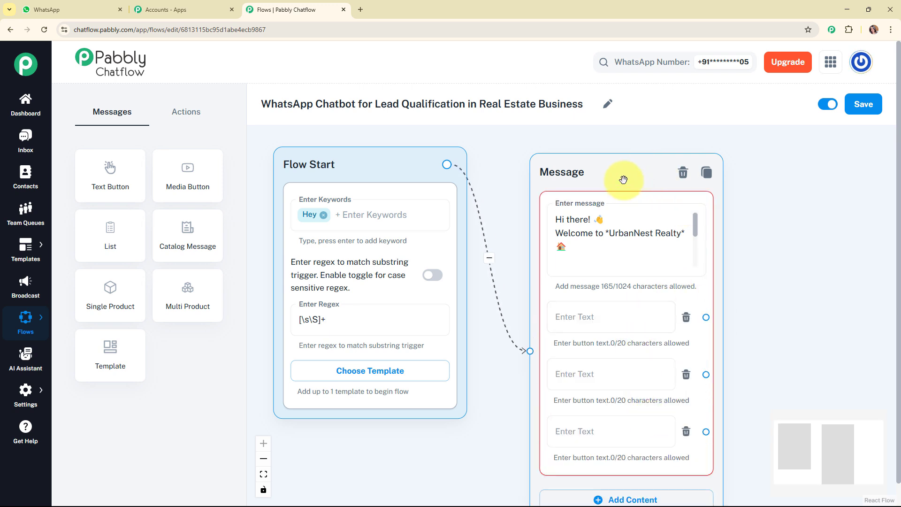
click(620, 262)
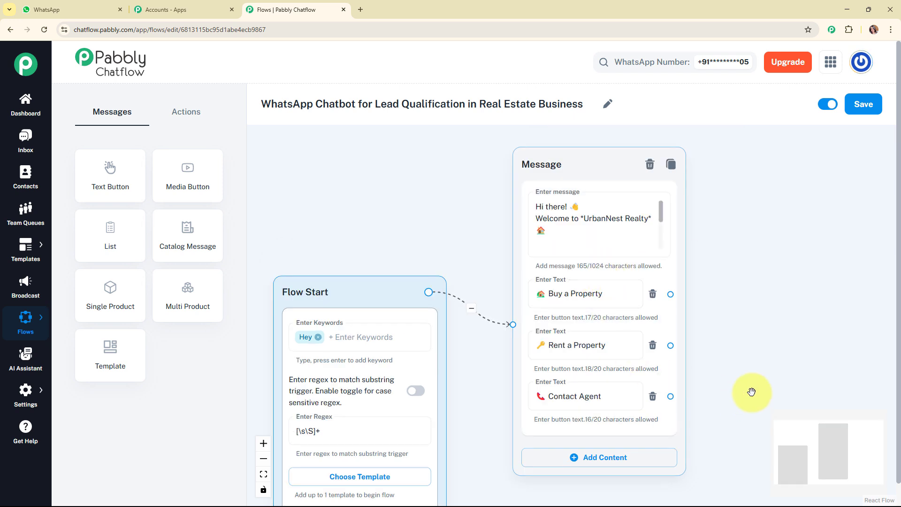
Add an Ask Question node with the message "Exciting! Let's help you buy your dream home. Please answer a few quick questions: What's your budget?".
drag(825, 454, 845, 451)
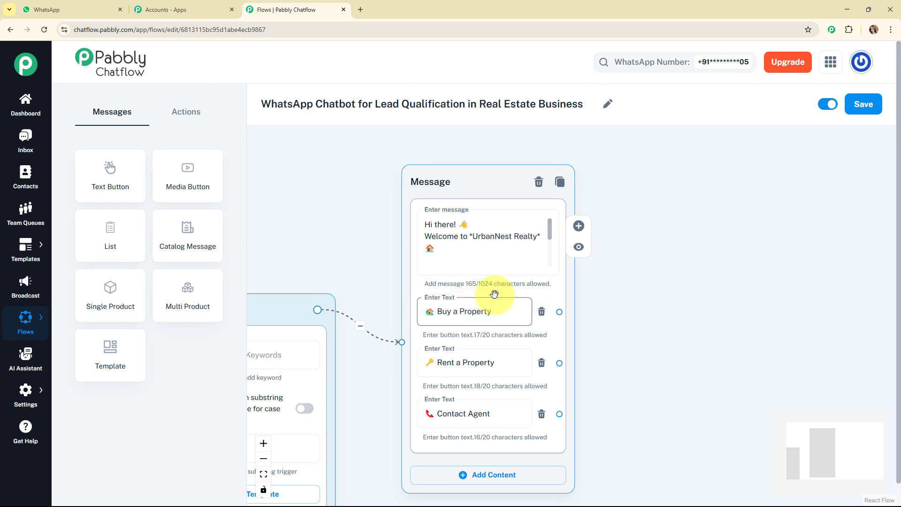
click(193, 120)
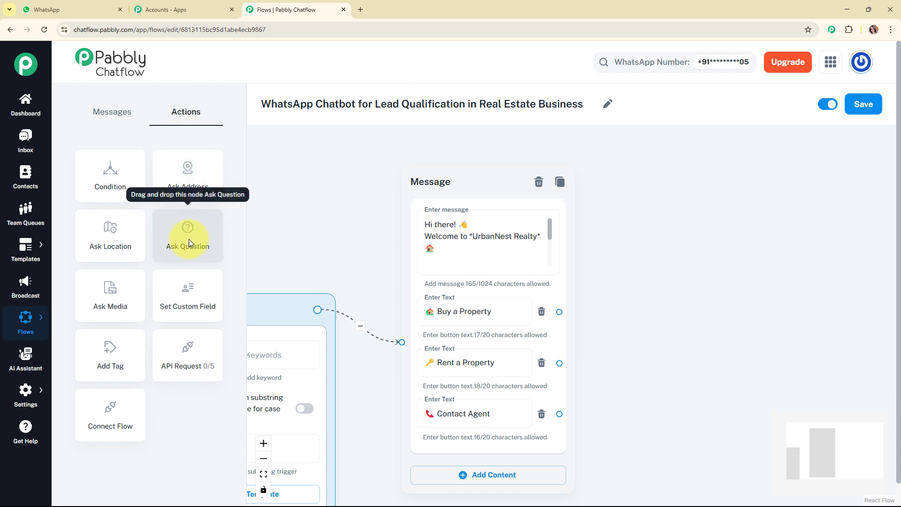
drag(188, 239, 651, 185)
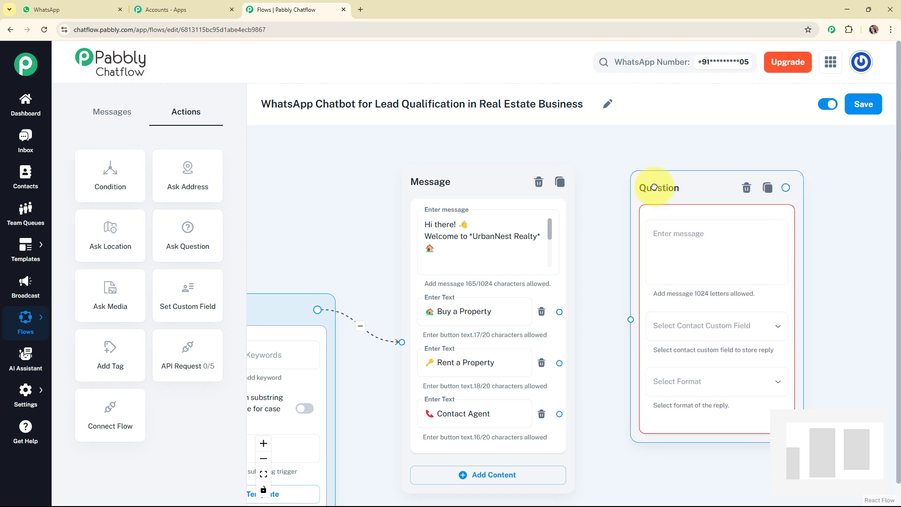
click(691, 250)
click(690, 251)
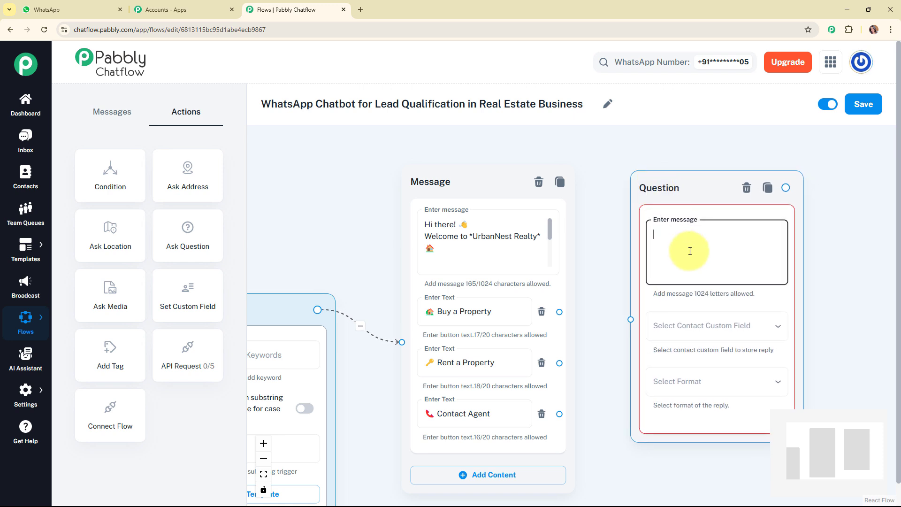
key(ctrl+v)
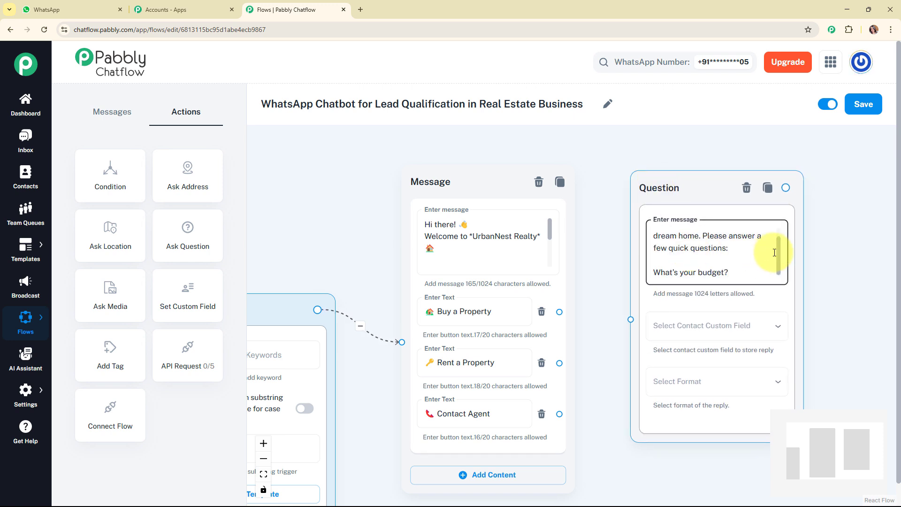
drag(728, 174, 722, 109)
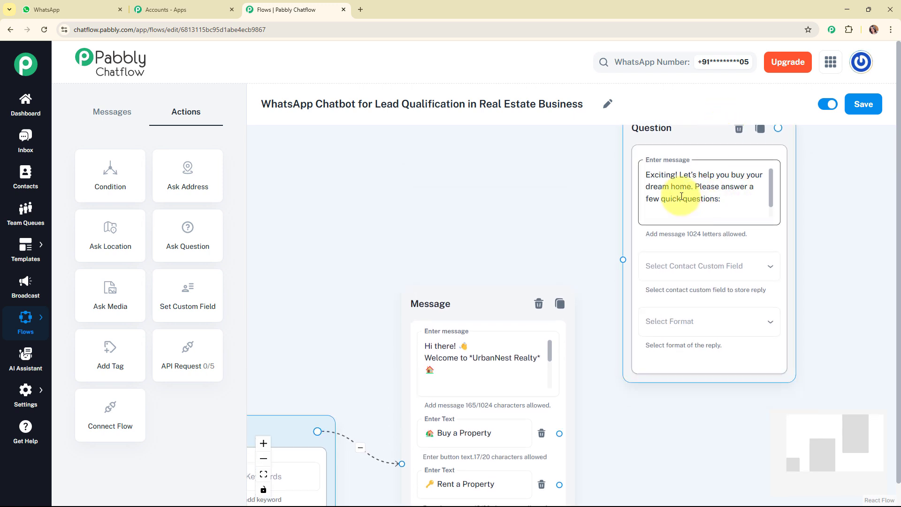
click(773, 177)
drag(773, 177, 771, 195)
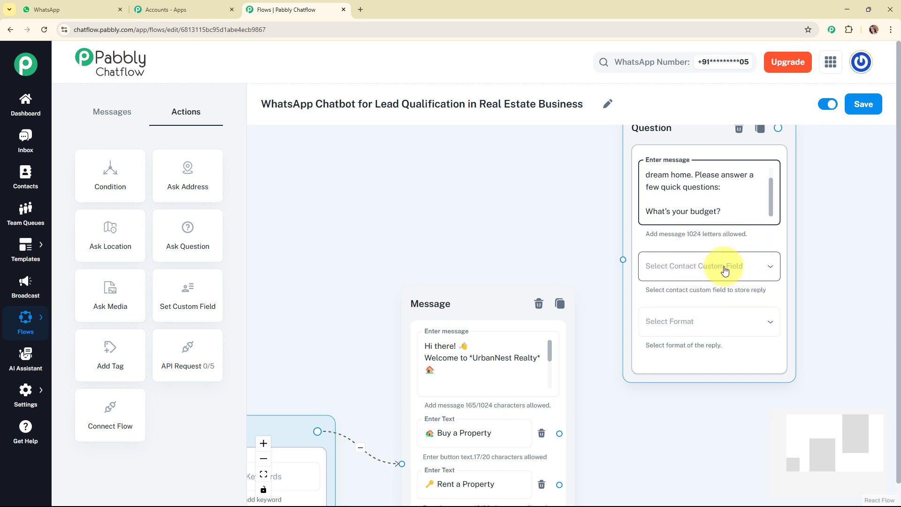
Store the budget question's reply in the Budget contact custom field and set the reply format to Text.
click(33, 396)
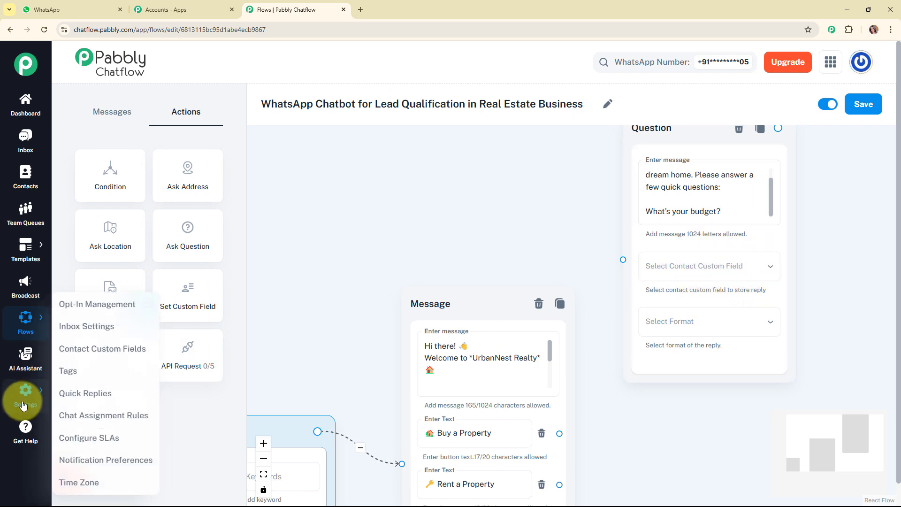
mouse_move(36, 386)
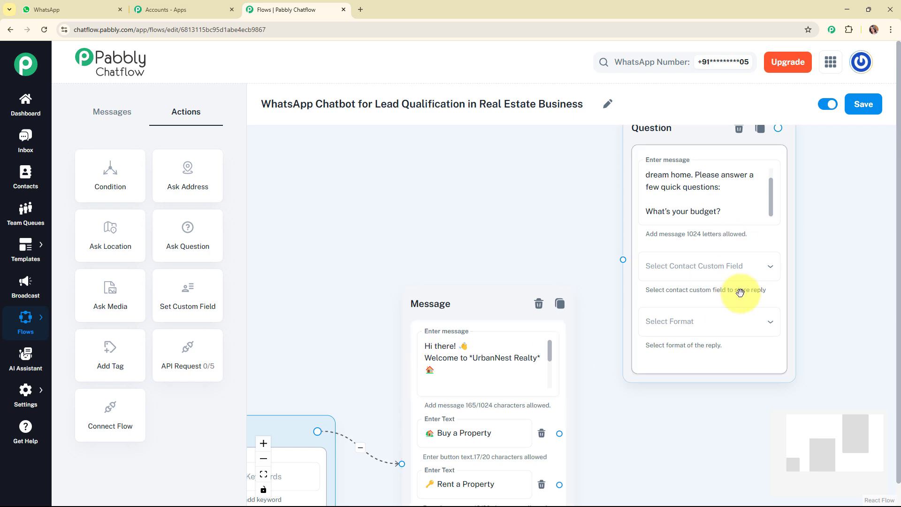
click(750, 267)
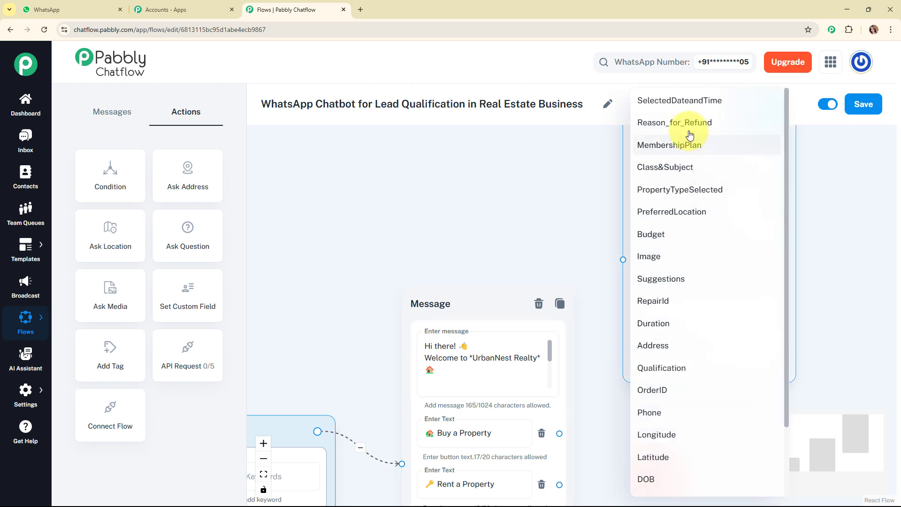
click(690, 246)
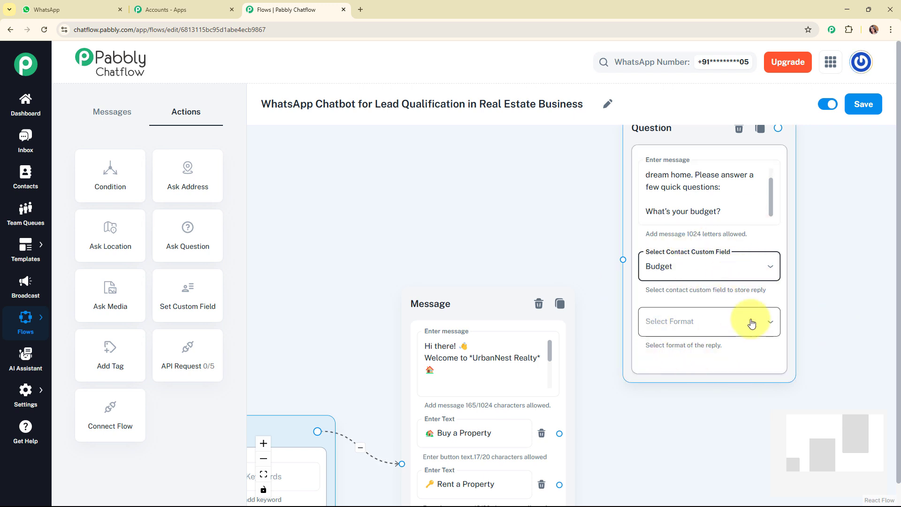
click(769, 324)
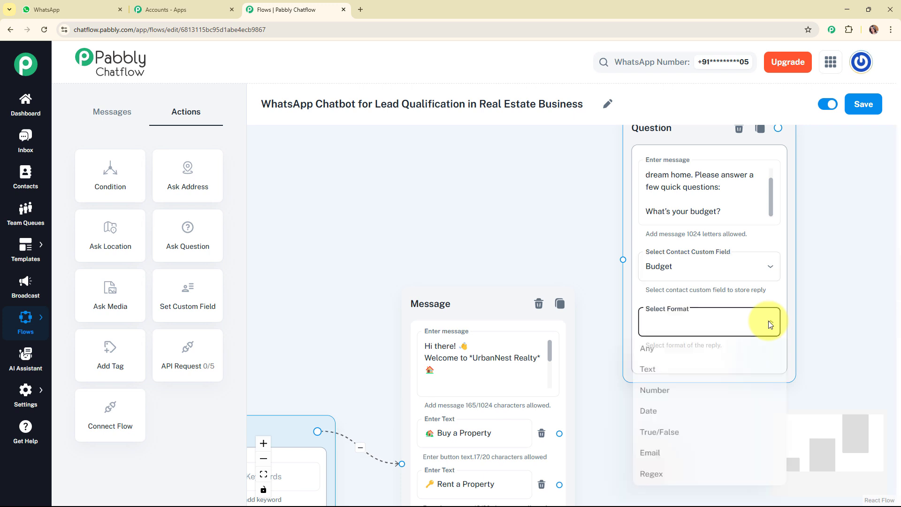
click(764, 372)
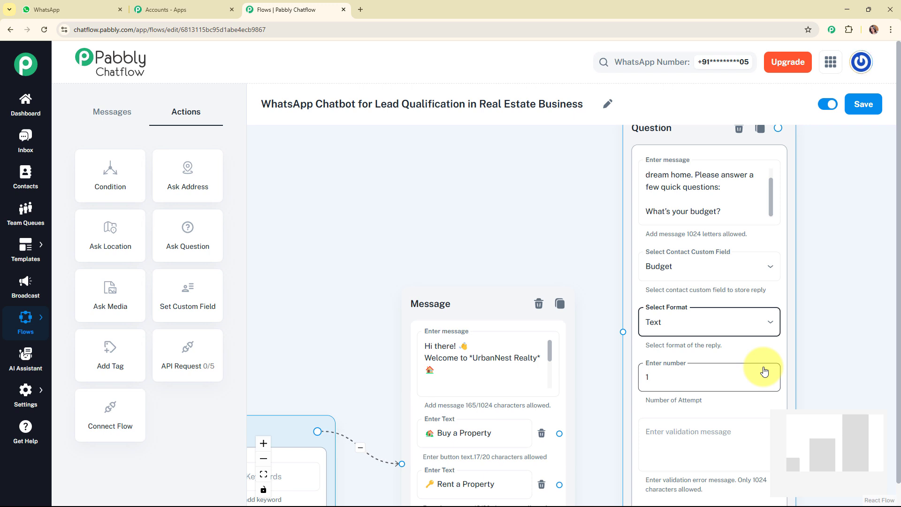
Connect the welcome message's "Buy a Property" button to the budget question node.
drag(830, 454, 841, 455)
click(597, 340)
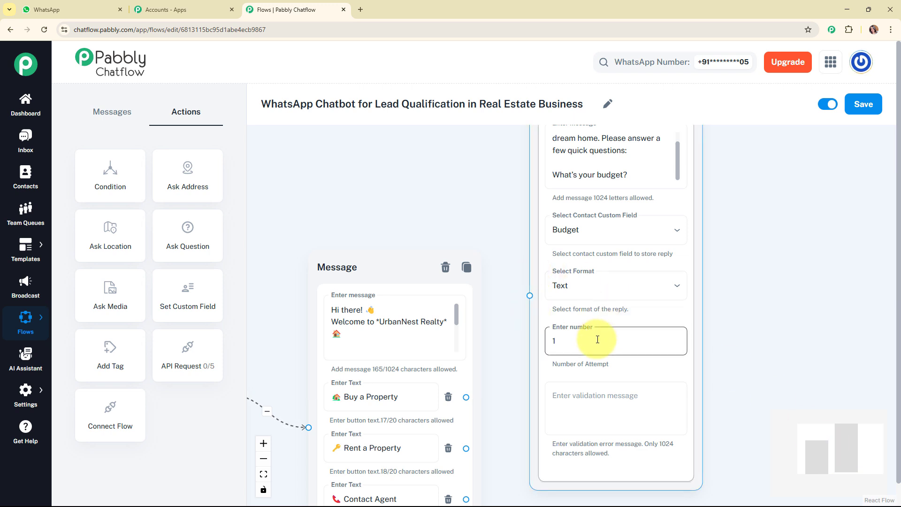
click(656, 398)
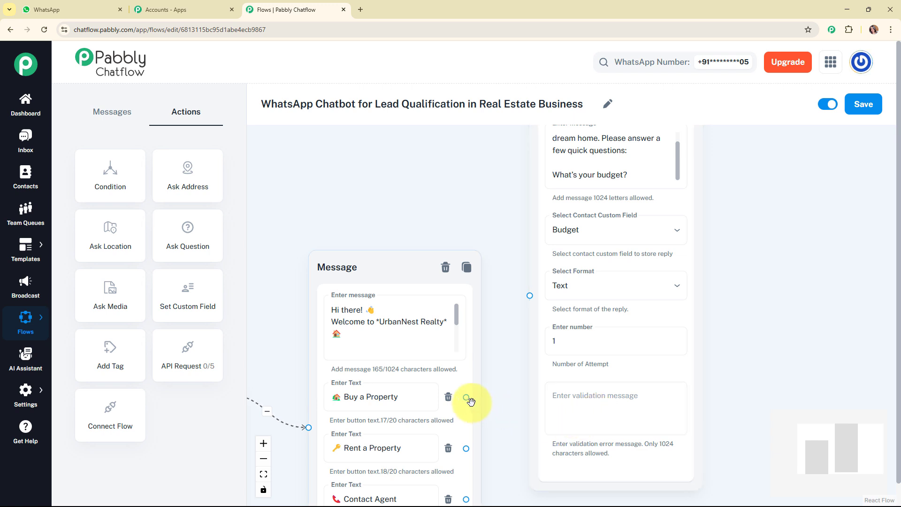
drag(465, 398, 509, 338)
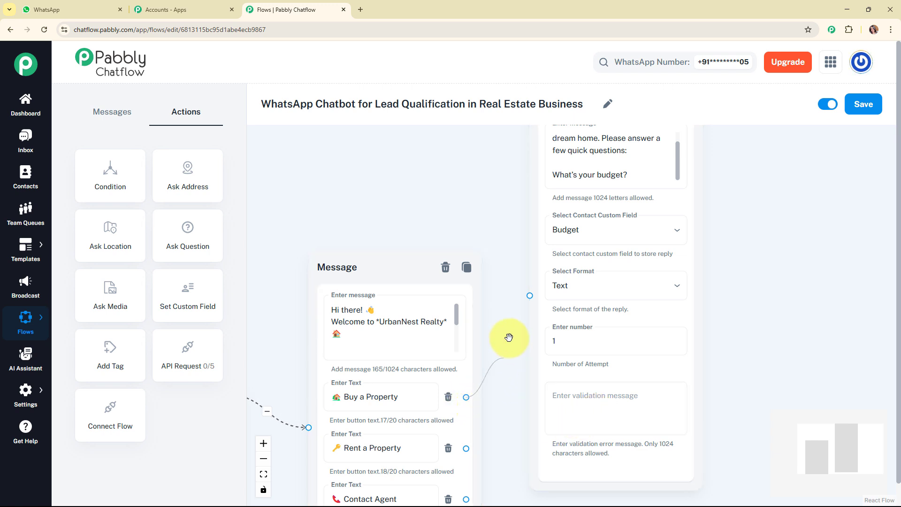
drag(526, 294, 529, 296)
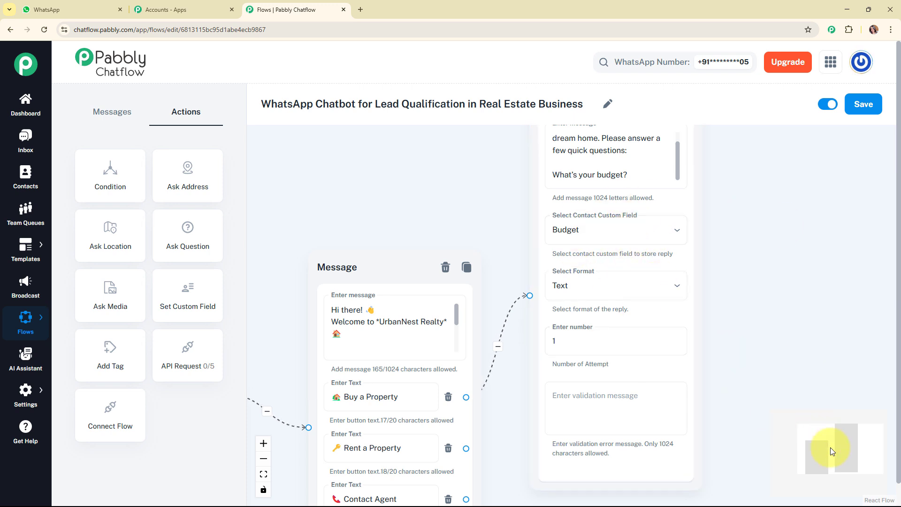
Add an Ask Question node beside the budget question with the message "Preferred location or area?".
drag(829, 447, 847, 435)
click(473, 238)
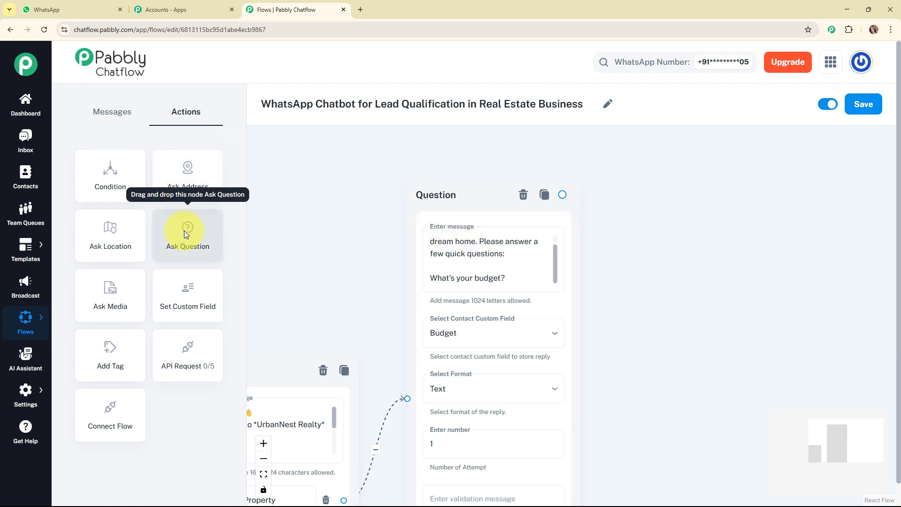
drag(184, 230, 686, 276)
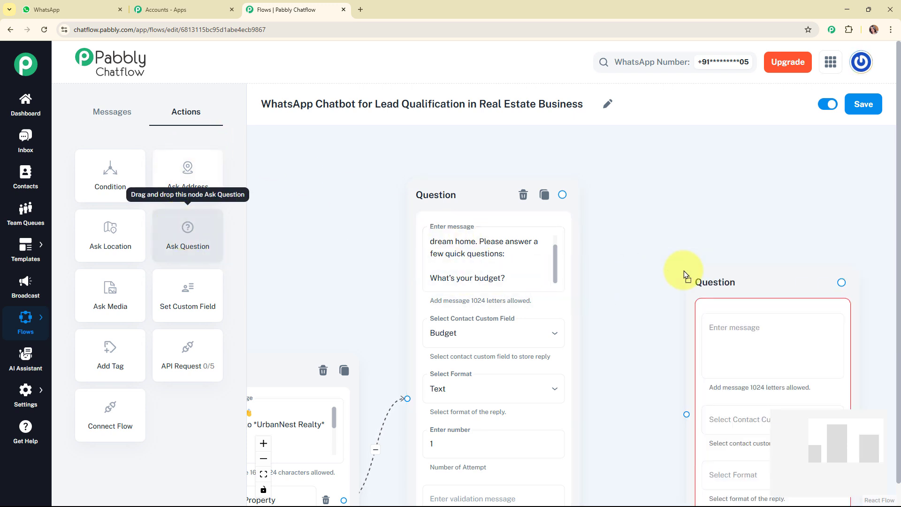
click(649, 259)
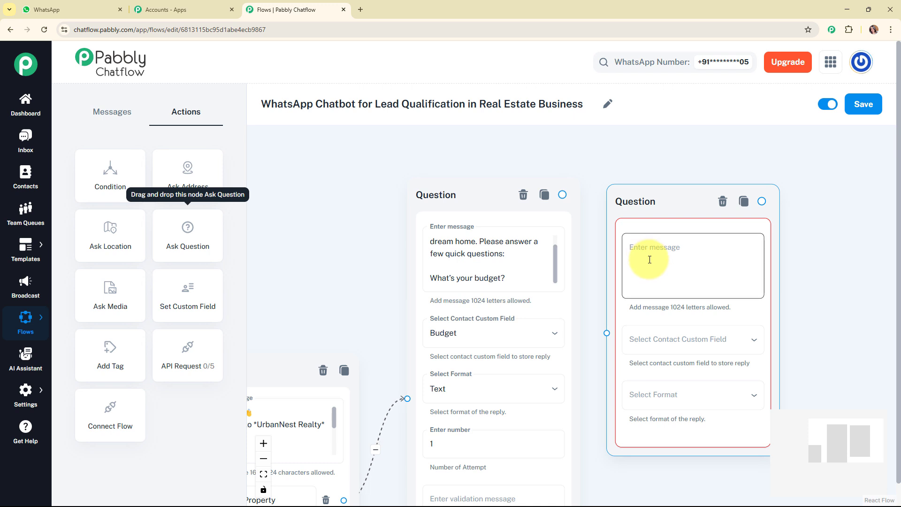
text(Preferred location or area?)
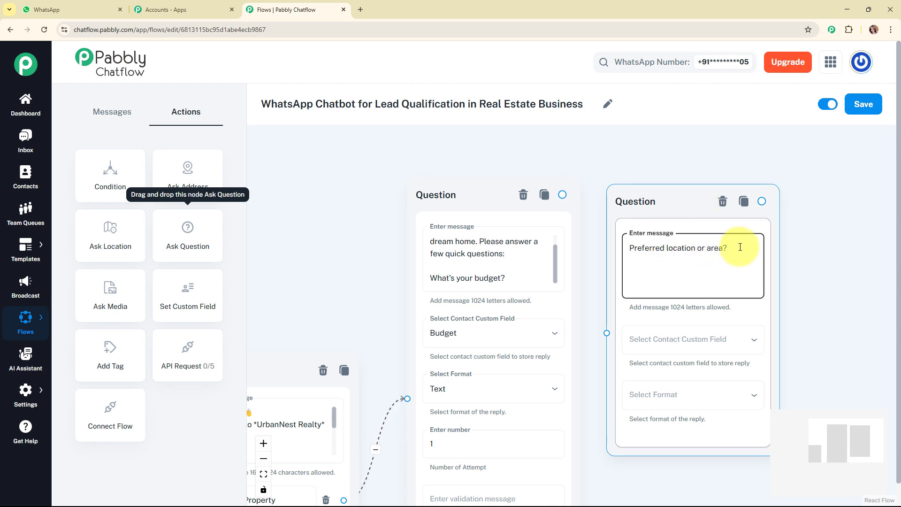
drag(646, 201, 656, 198)
click(730, 254)
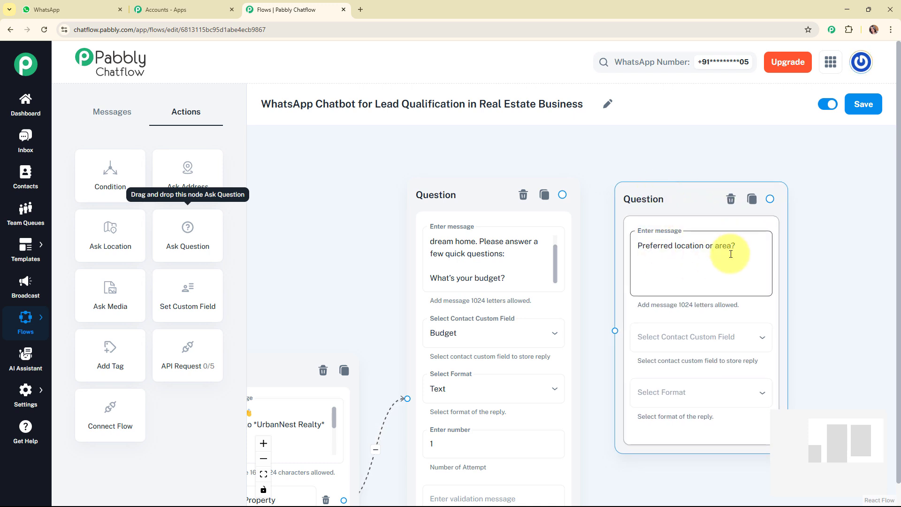
Store the location question's reply in the Address contact custom field and set the reply format to Text.
click(723, 340)
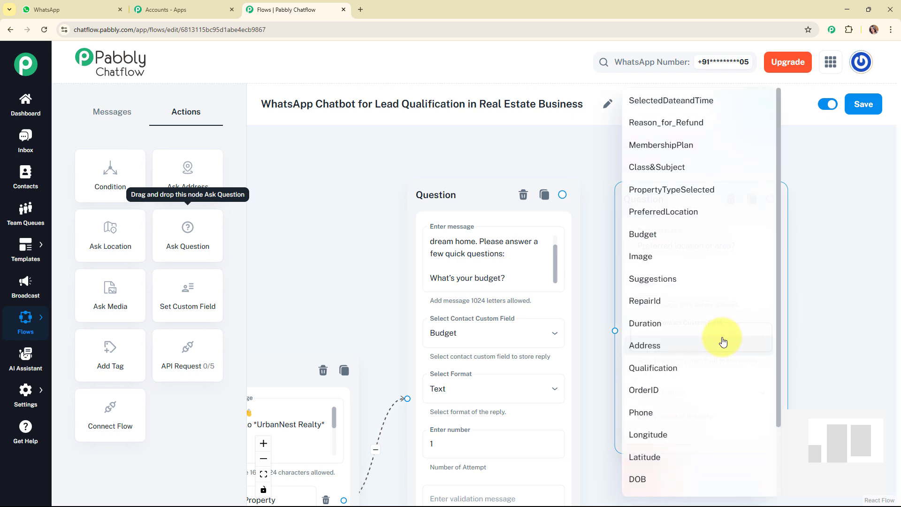
click(721, 346)
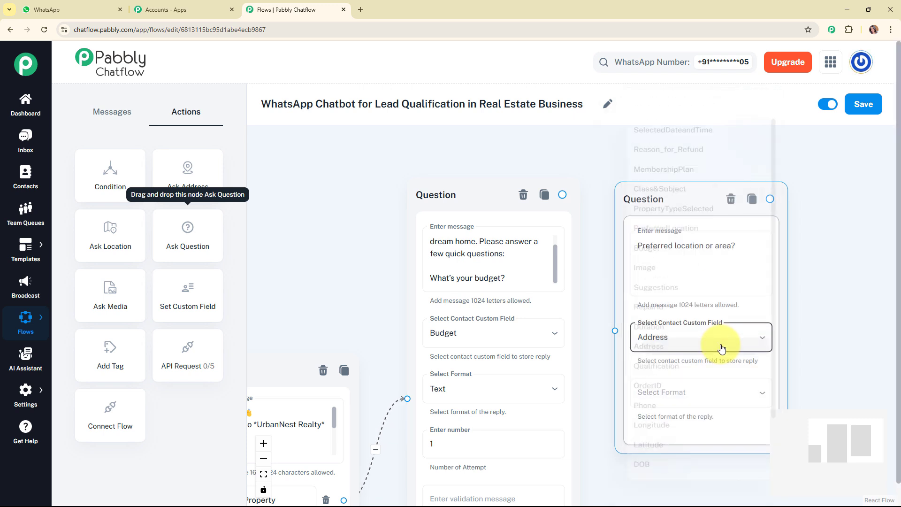
drag(839, 446, 854, 452)
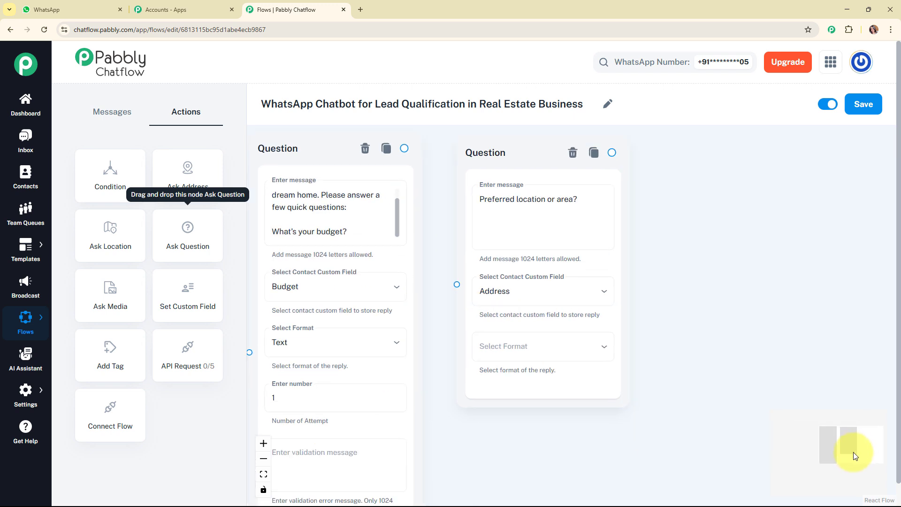
click(586, 351)
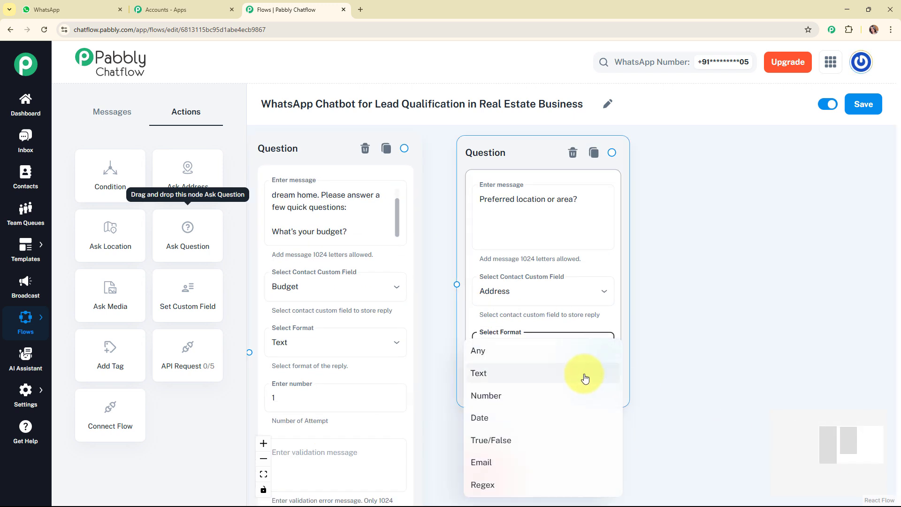
click(585, 374)
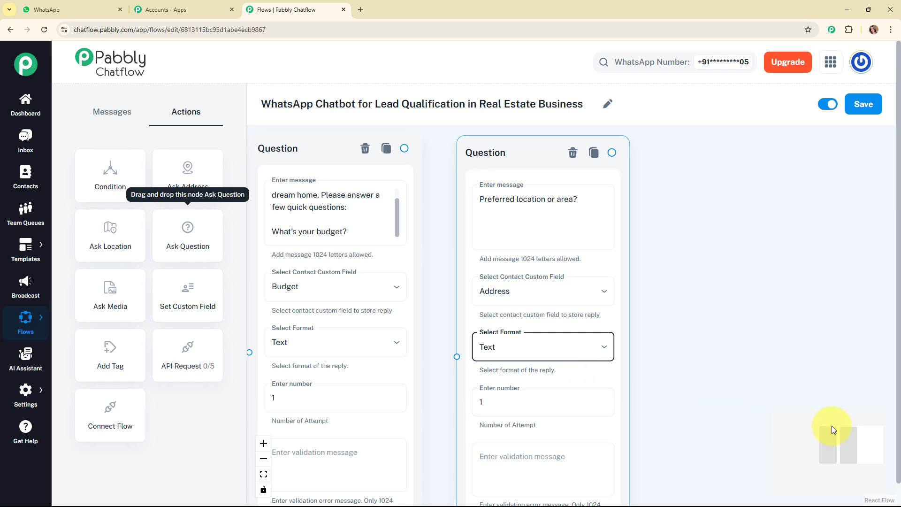
Connect the budget question node to the preferred location question node.
drag(841, 444, 841, 452)
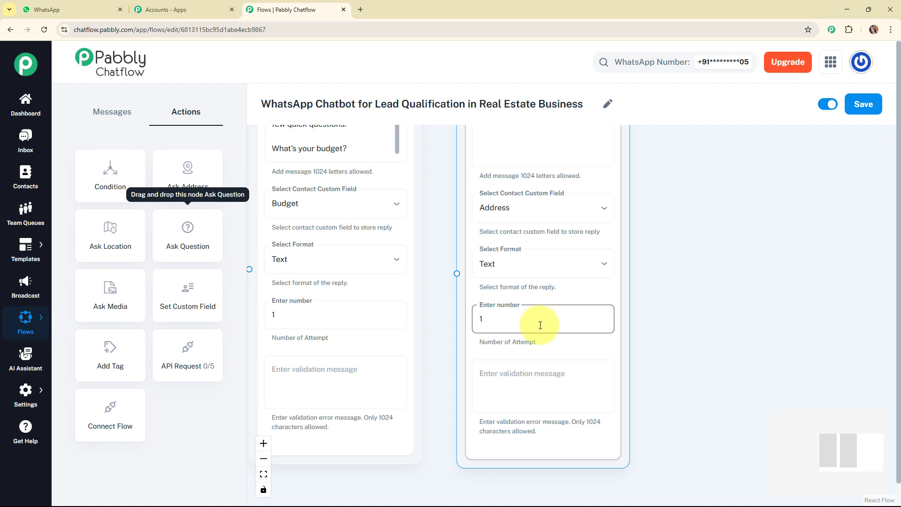
click(547, 383)
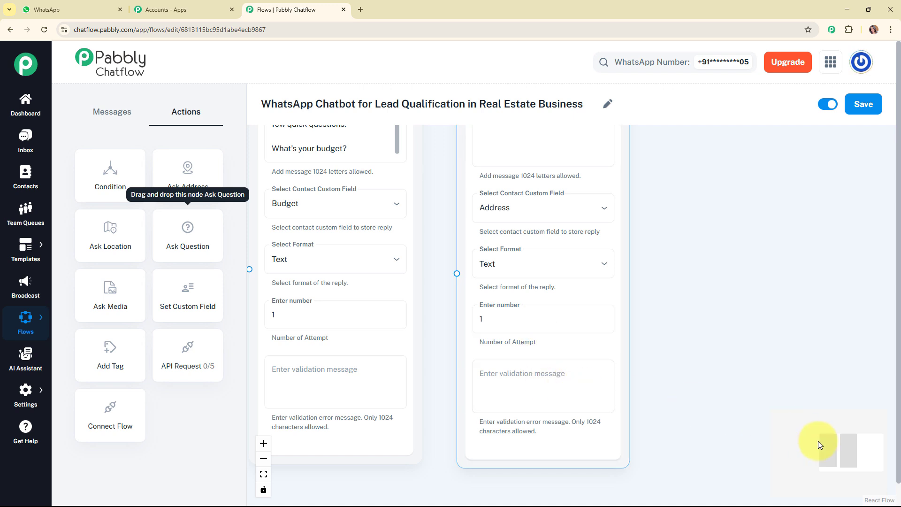
drag(829, 451, 825, 436)
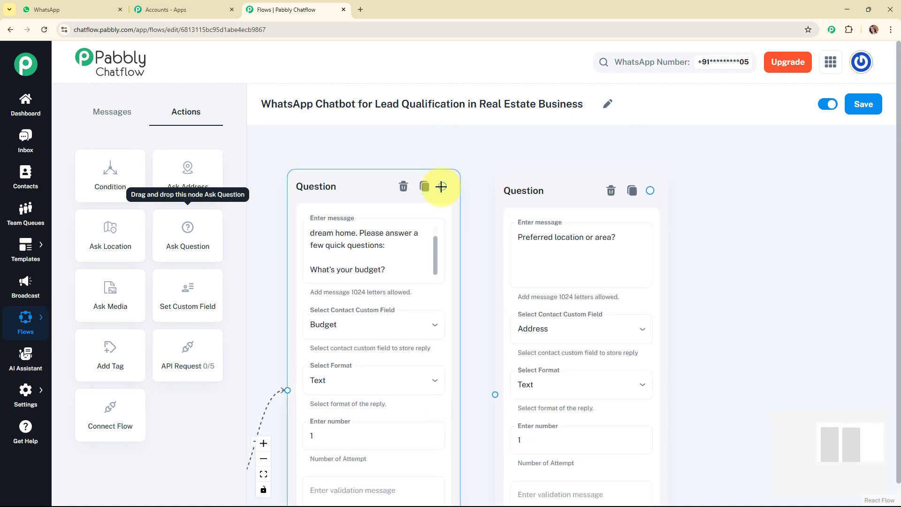
drag(469, 242, 496, 395)
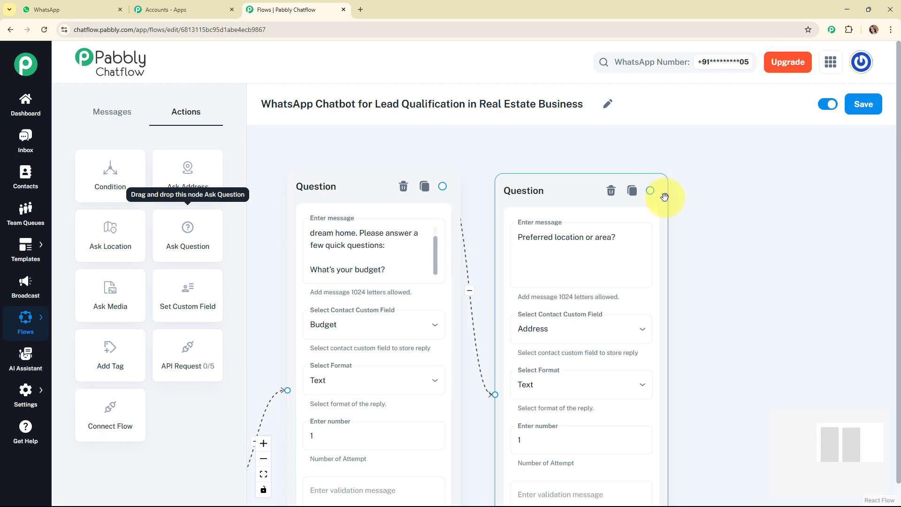
Add another Ask Question node with the message "Type of property? (Apartment, Villa, Plot, etc.)" beside the location question.
drag(191, 239, 716, 282)
drag(779, 301, 759, 194)
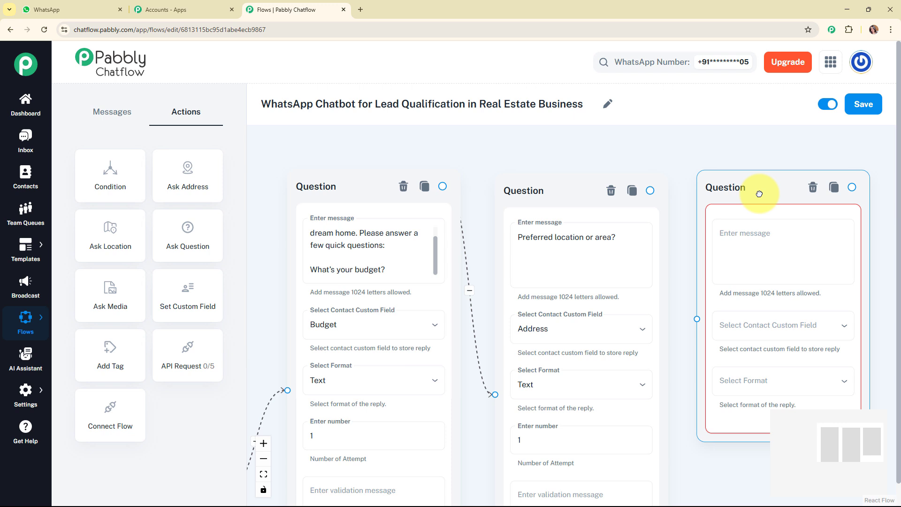
click(769, 249)
text(Type of property?  (Apartment, Villa, Plot, etc.))
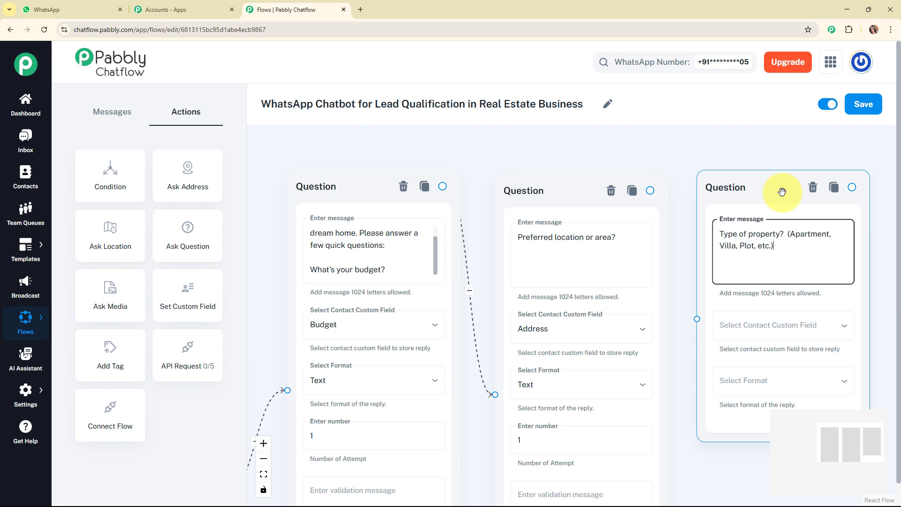
Store the property type question's reply in the PropertyTypeSelected contact custom field and set the reply format to Text.
click(814, 329)
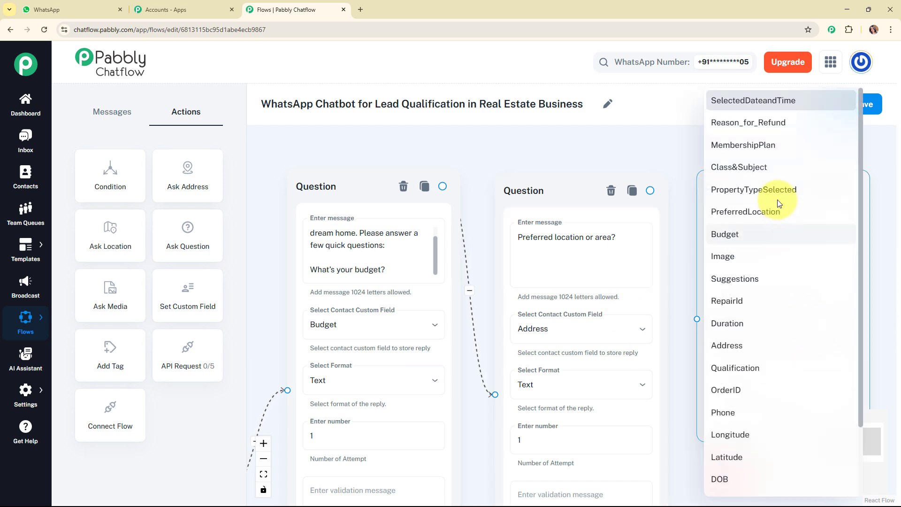
click(776, 191)
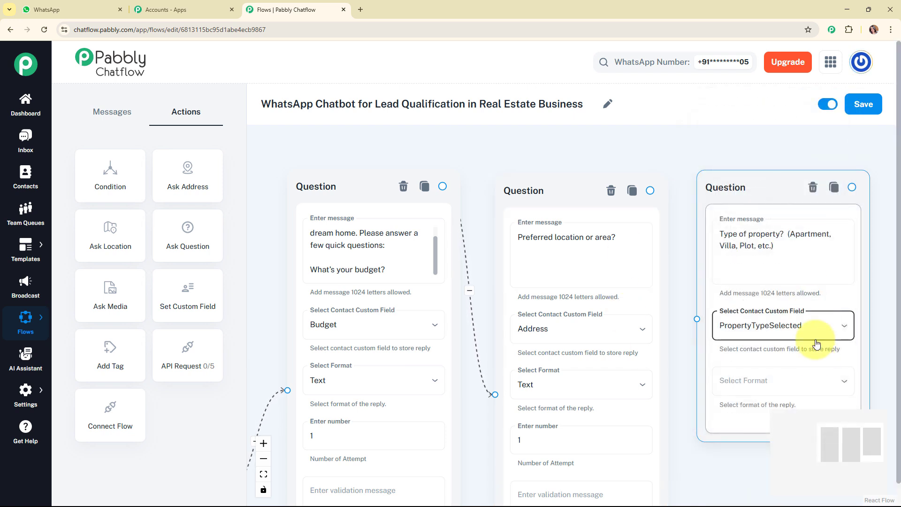
click(822, 388)
click(792, 373)
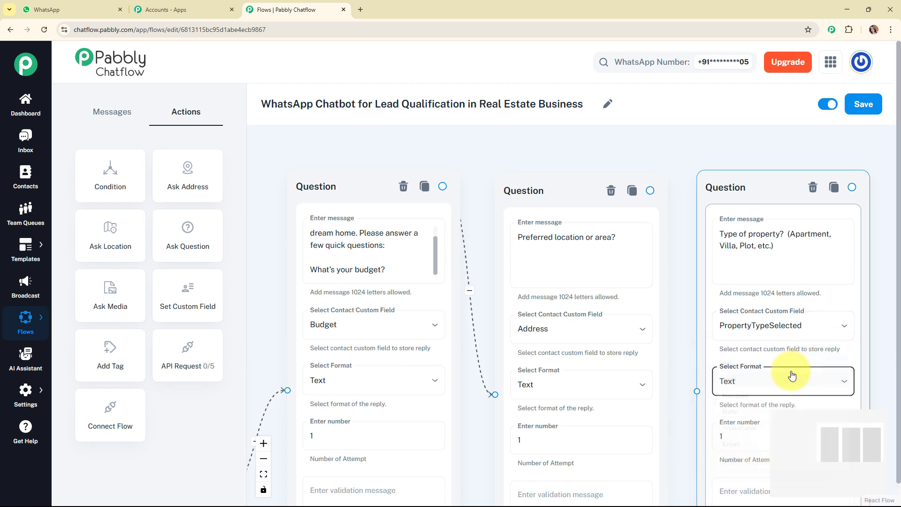
Connect the preferred location question node to the property type question node.
drag(840, 457, 851, 435)
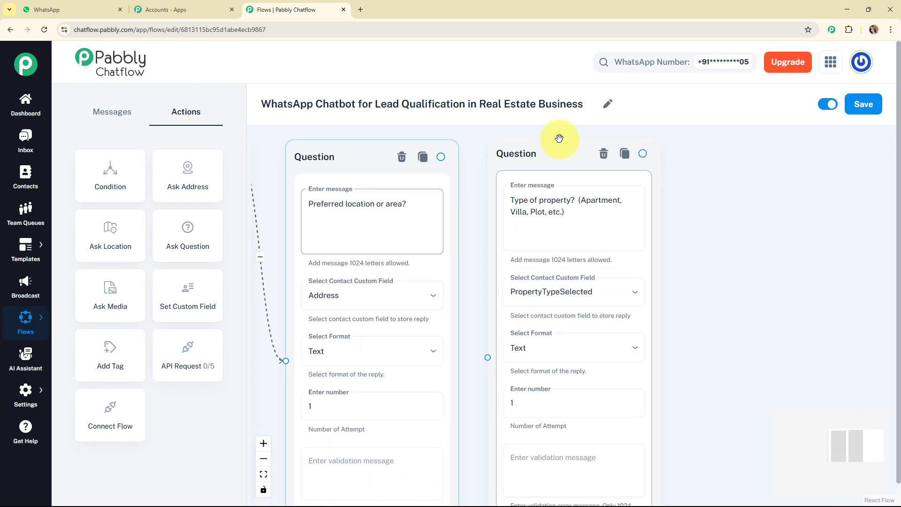
drag(441, 157, 475, 327)
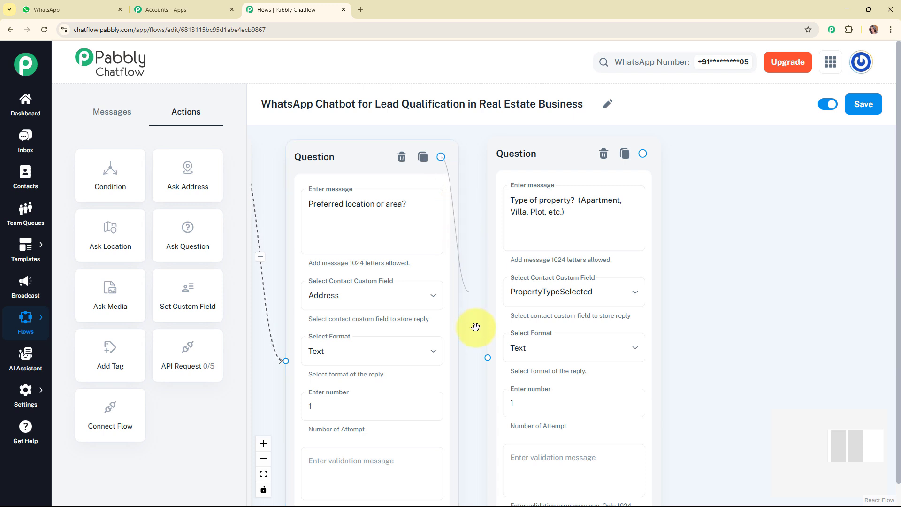
drag(486, 360, 485, 358)
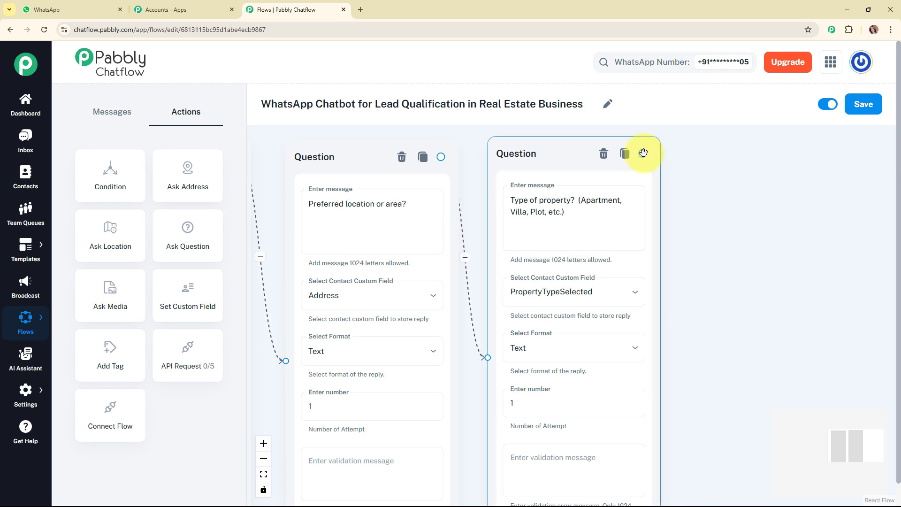
Add a message node linked from the property type question reading "I'll check matching listings and get back to you right away! 💼".
drag(643, 153, 797, 241)
click(732, 258)
click(790, 275)
text(I'll check matching listings and get back to you right away! 💼)
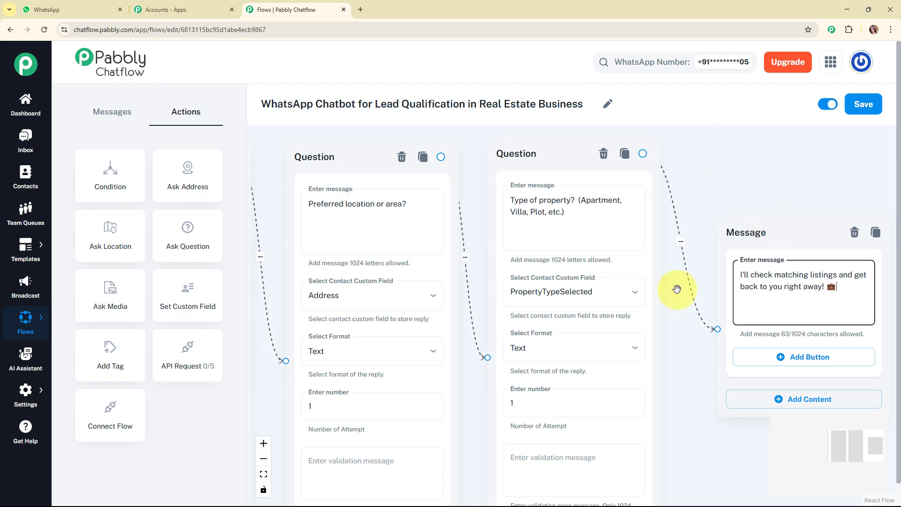
Add a message node linked from the "Rent a Property" button: "Got it! Let's find a place you'll love to rent. Please answer a few quick questions:".
scroll(676, 288, down, 1)
scroll(677, 289, down, 2)
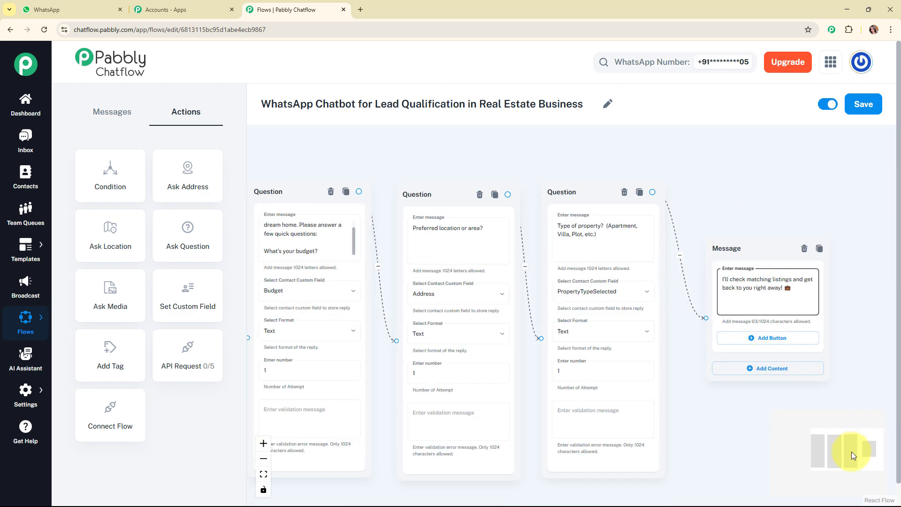
drag(851, 452, 825, 467)
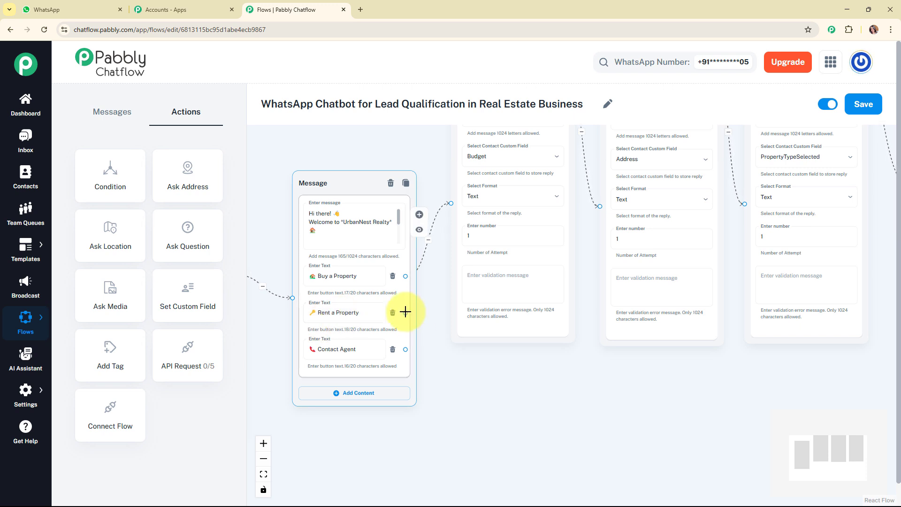
drag(405, 312, 500, 384)
click(486, 392)
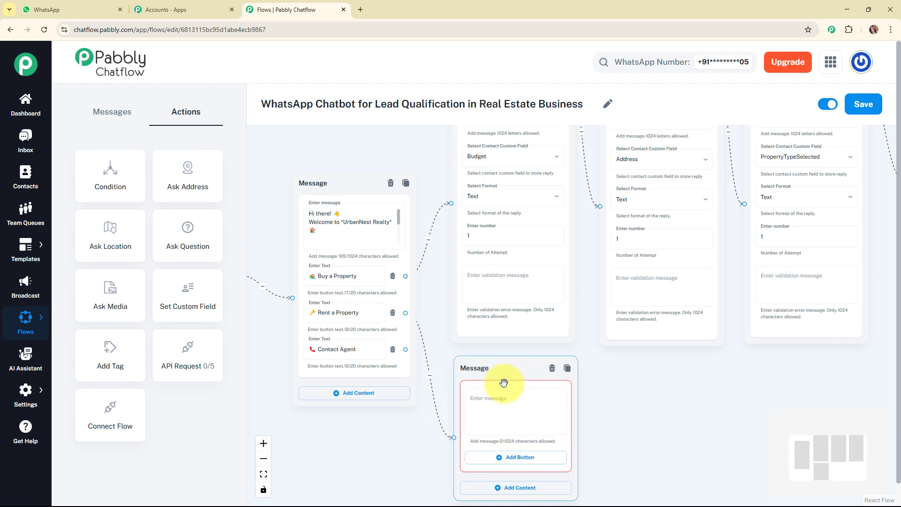
click(524, 430)
key(ctrl+v)
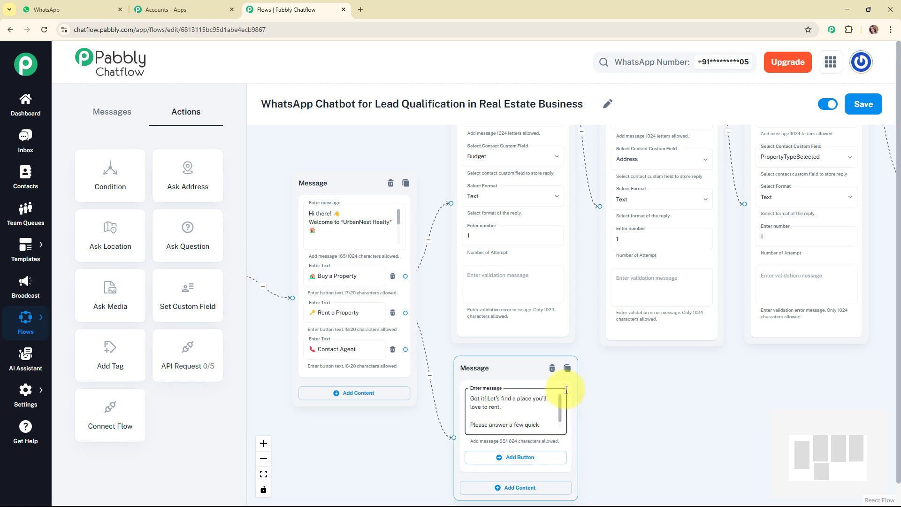
drag(560, 412, 559, 425)
Add two buttons labelled "Yes" and "No" to the rental message.
drag(820, 446, 819, 452)
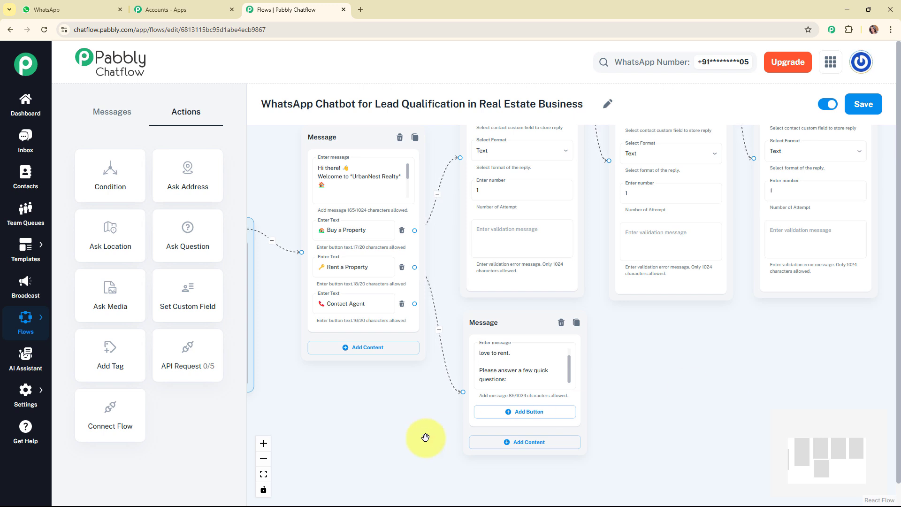
click(528, 411)
click(549, 450)
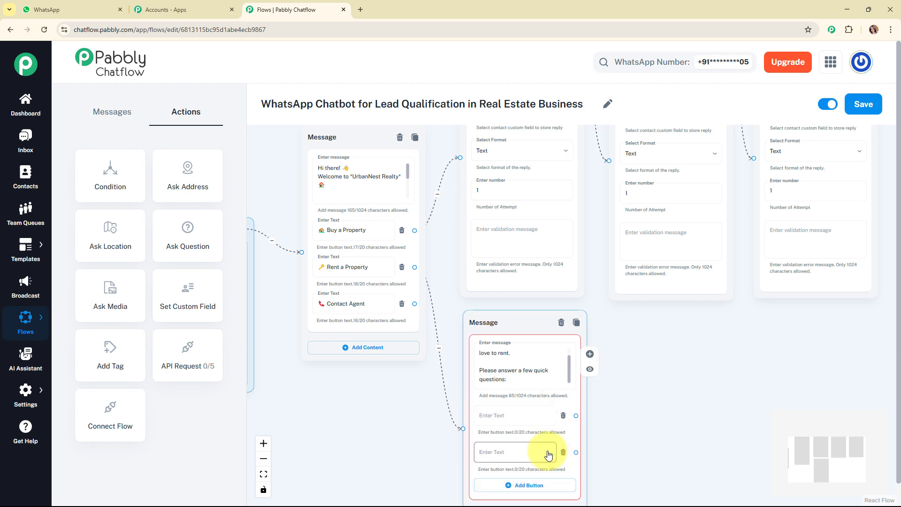
click(524, 420)
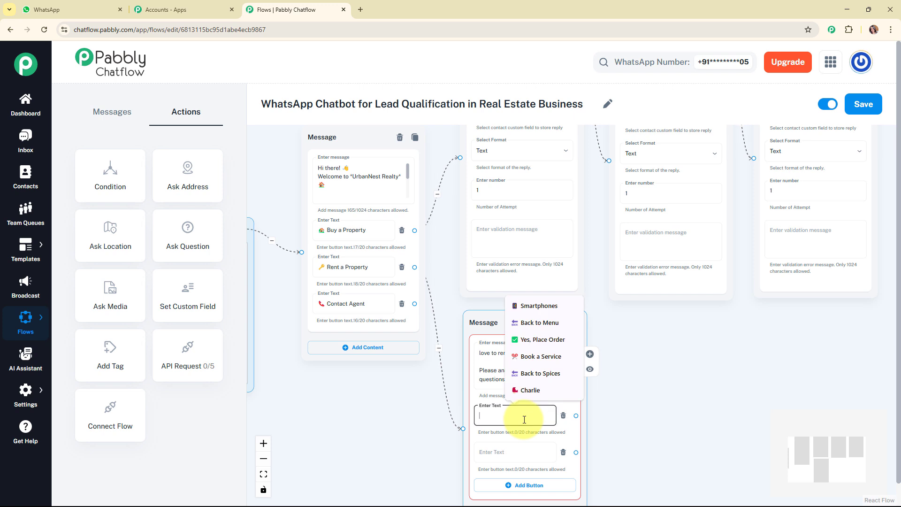
text(Yes)
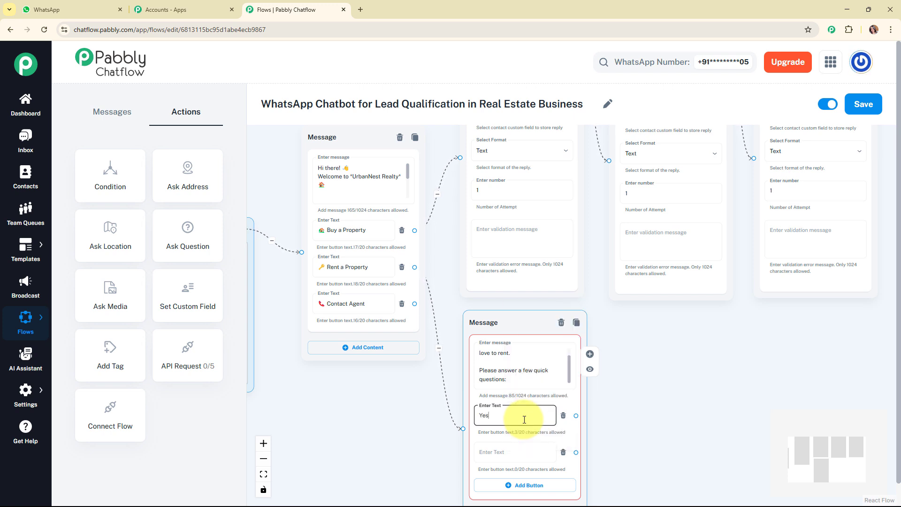
click(540, 458)
text(No)
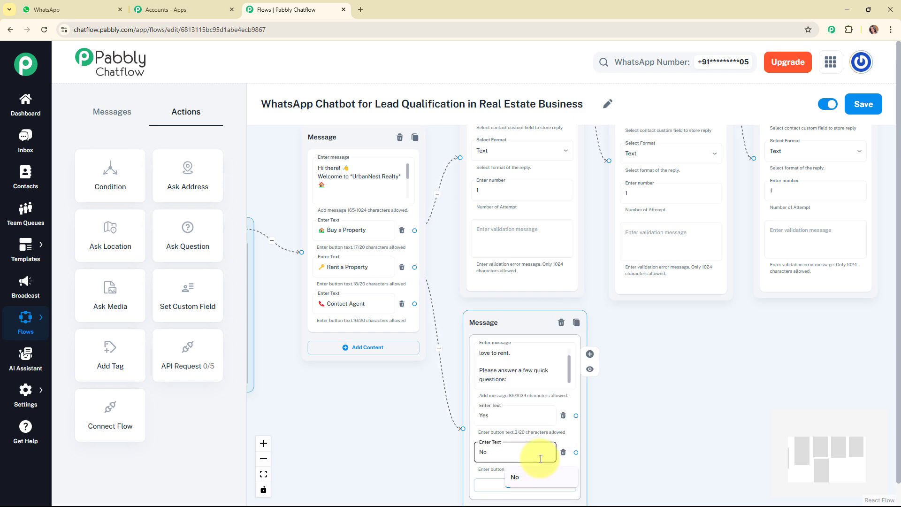
click(442, 449)
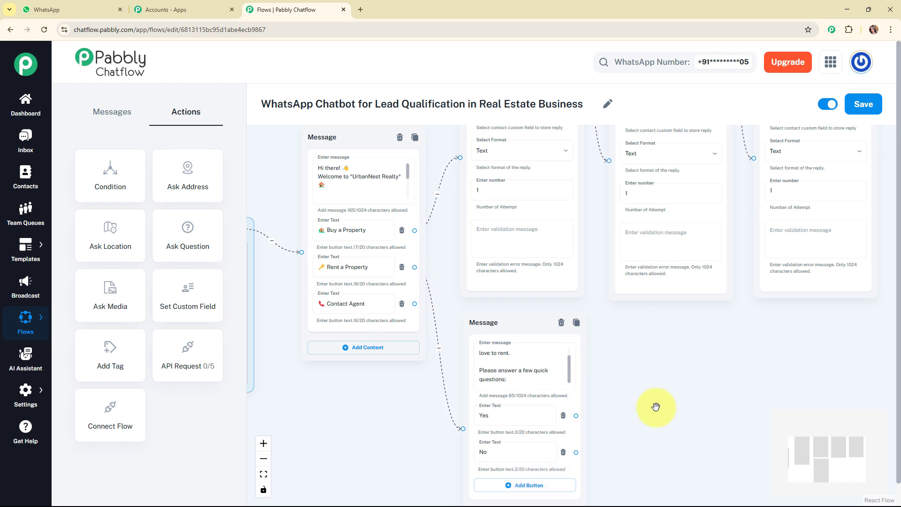
Connect the rental message's "Yes" button to the preferred location question and shift the rental message node slightly upward.
drag(823, 459, 826, 461)
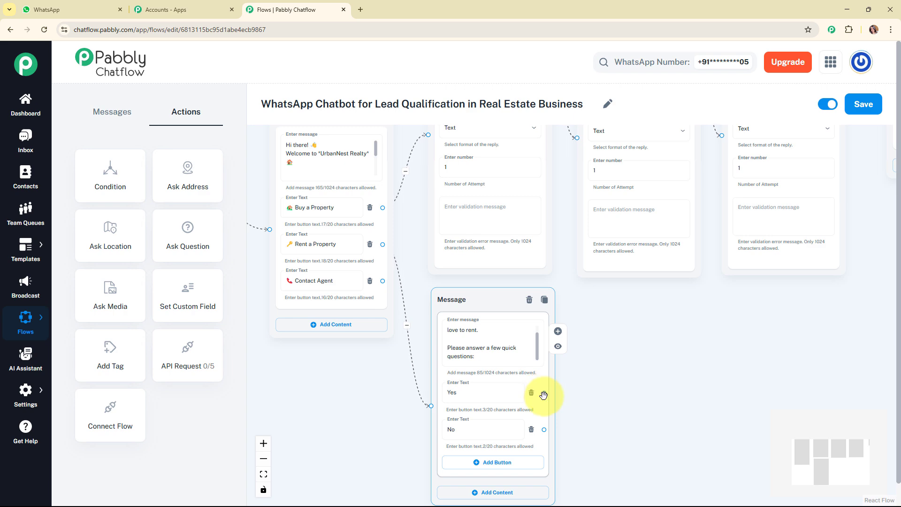
scroll(593, 208, up, 3)
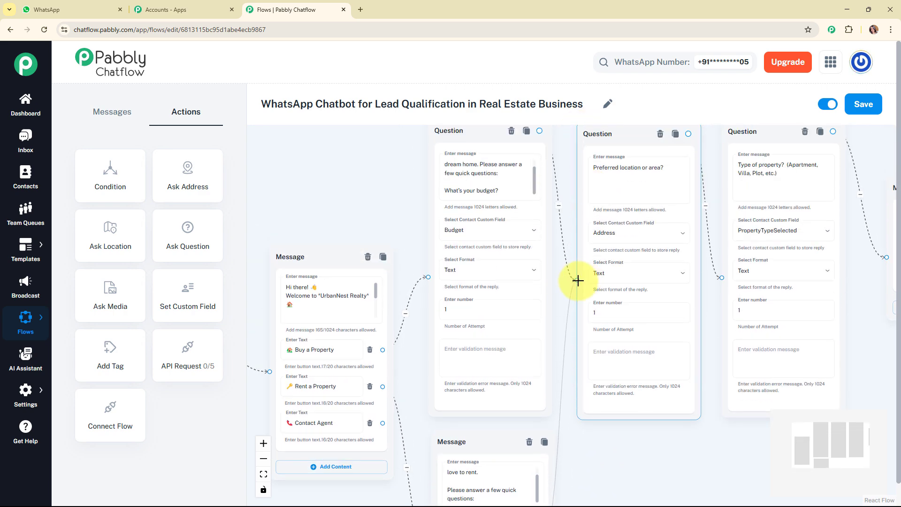
drag(577, 280, 576, 282)
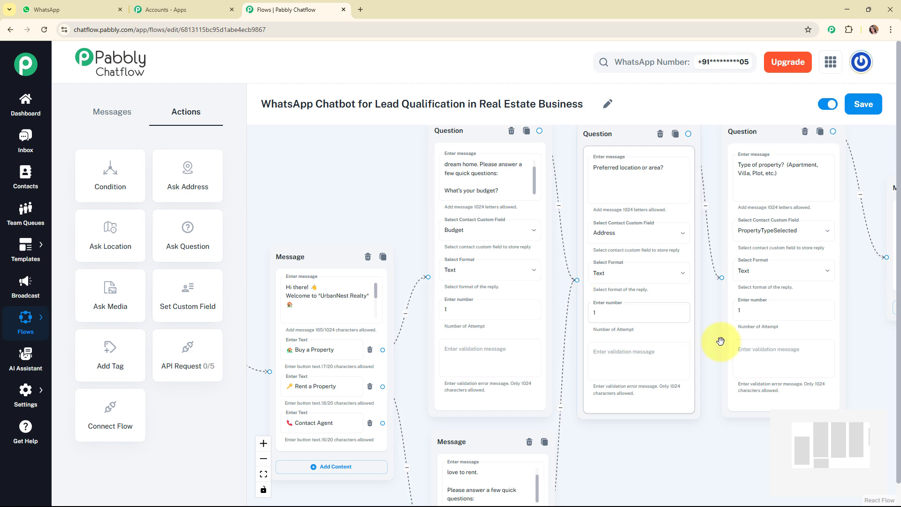
drag(830, 441, 833, 456)
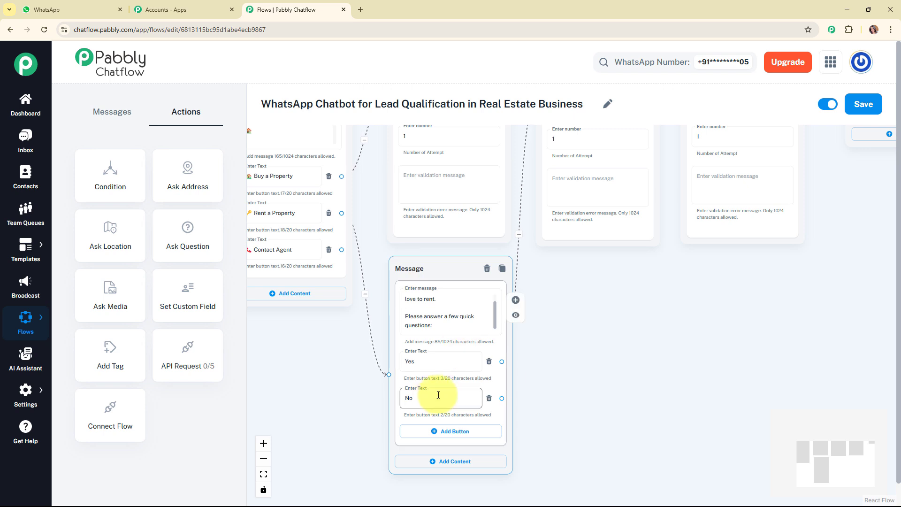
drag(481, 301, 481, 299)
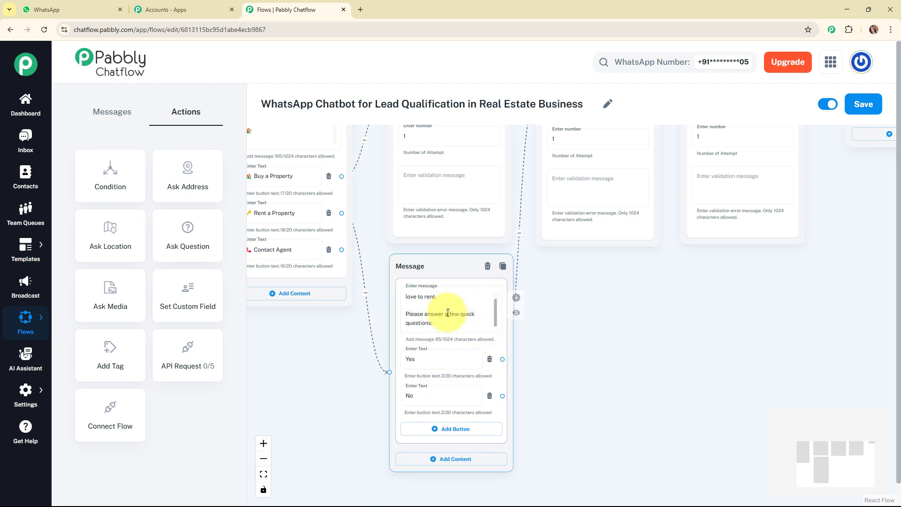
drag(437, 258, 436, 254)
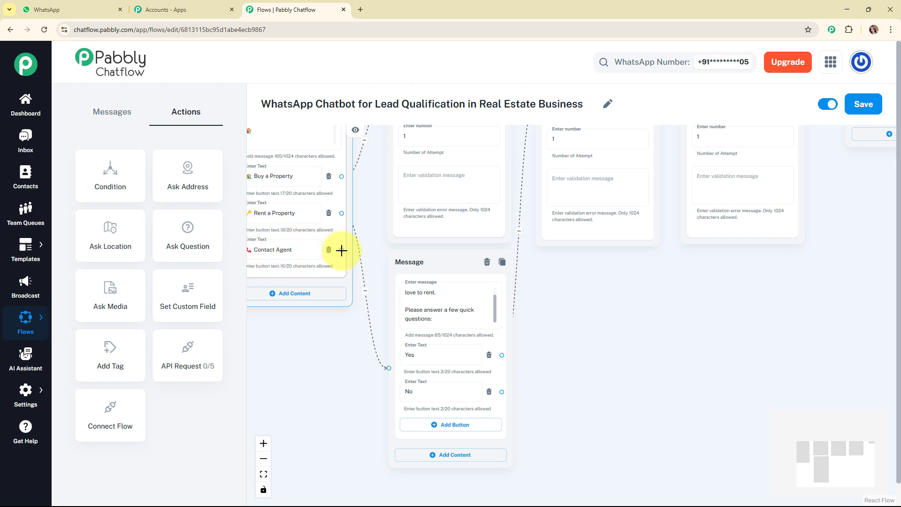
Add an Ask Question node below the rental message reading "Sure! One of our expert agents will contact you shortly. Please share your *name*".
drag(342, 250, 372, 434)
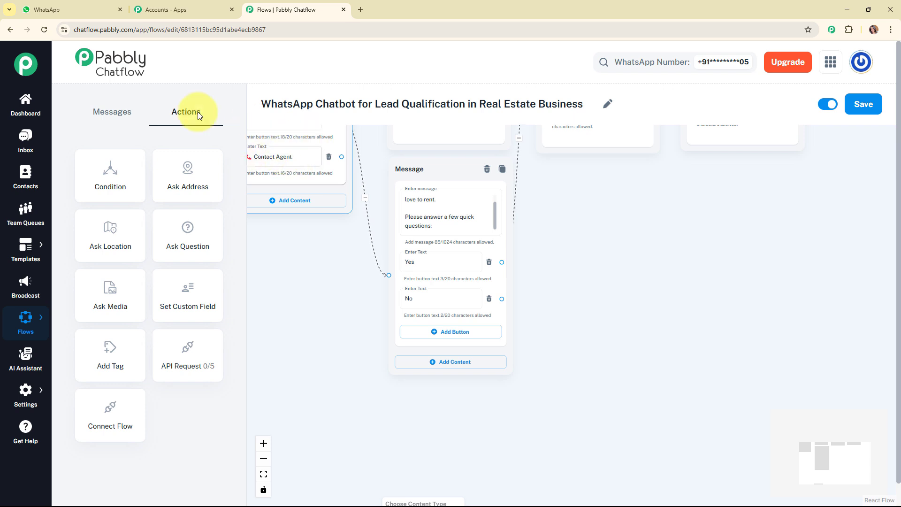
drag(186, 222, 425, 417)
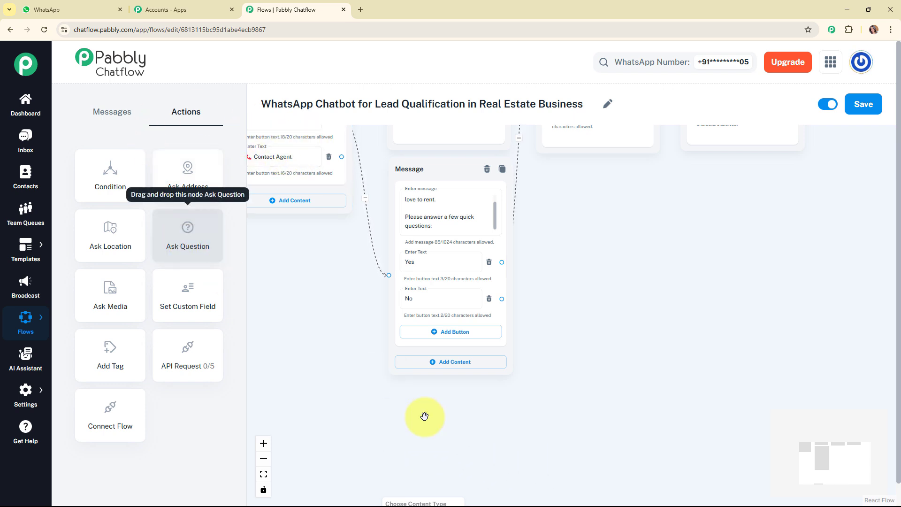
drag(481, 432, 458, 392)
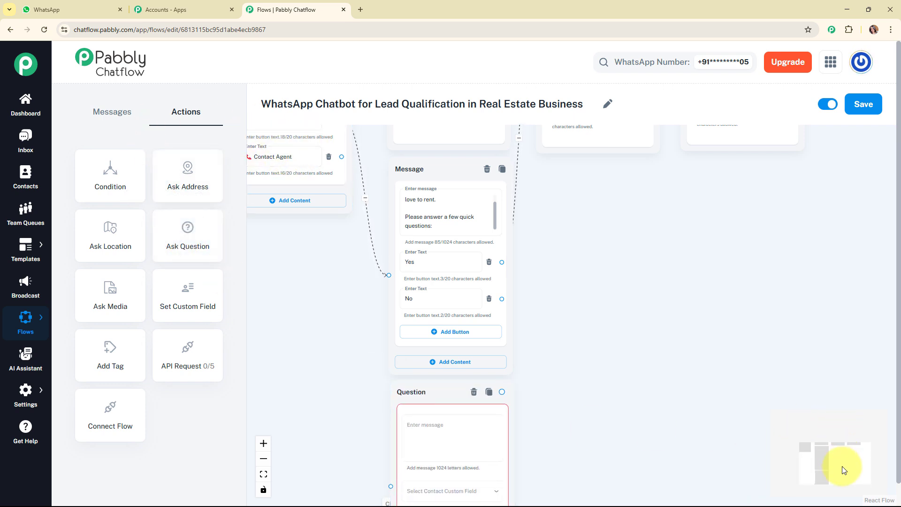
drag(843, 467, 847, 484)
click(414, 293)
text(Sure! One of our expert agents will contact you shortly.  Please share your *name*)
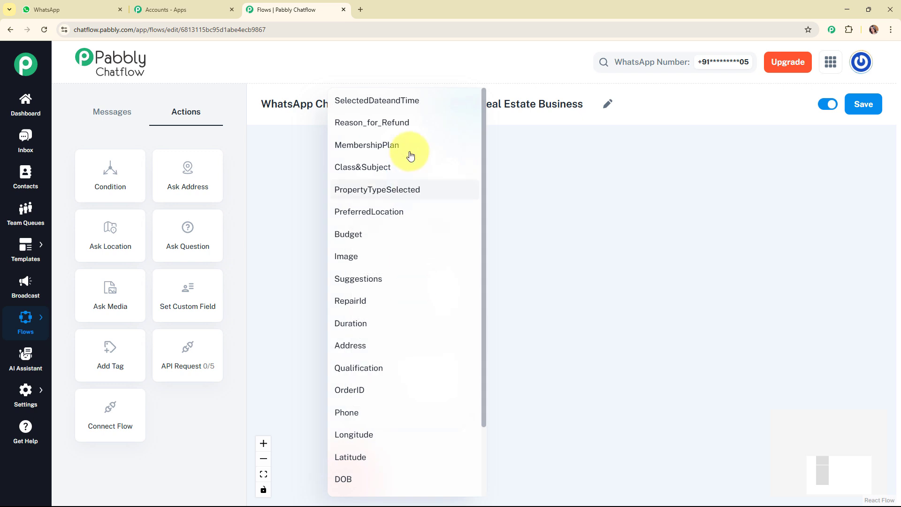
Store the name question's reply in the FullName field with Text format, and connect the "Contact Agent" button to this question.
scroll(399, 434, down, 2)
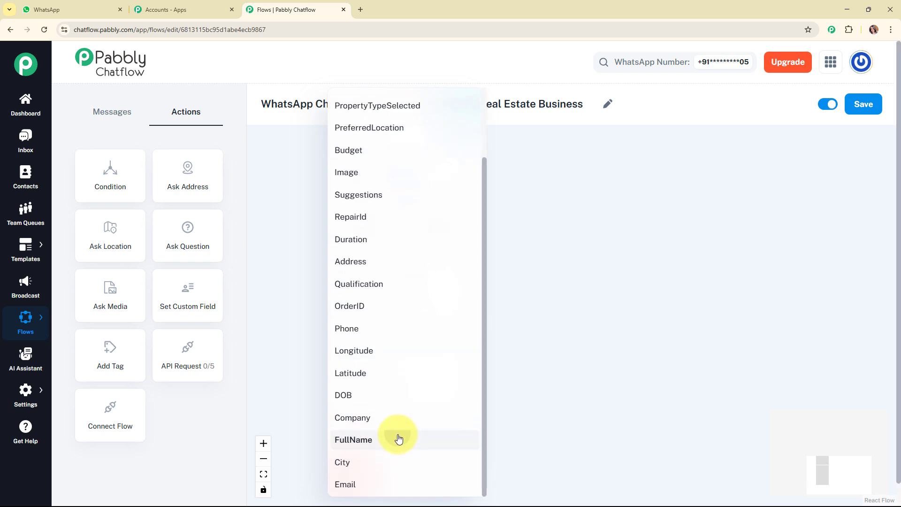
click(399, 436)
click(387, 368)
click(391, 381)
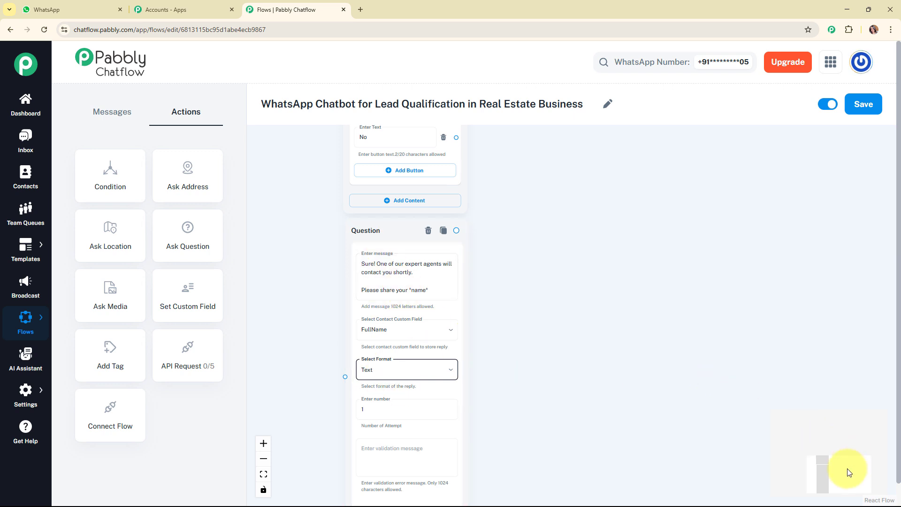
drag(847, 471, 844, 453)
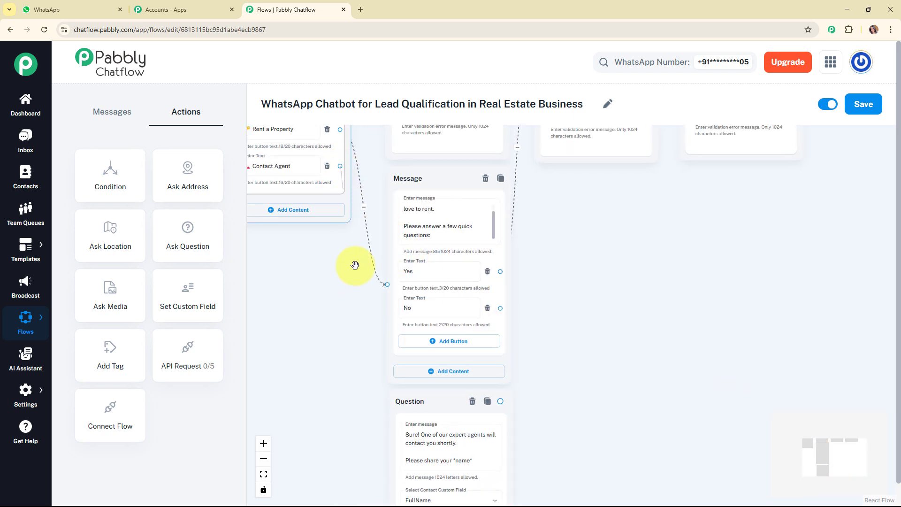
scroll(382, 418, down, 3)
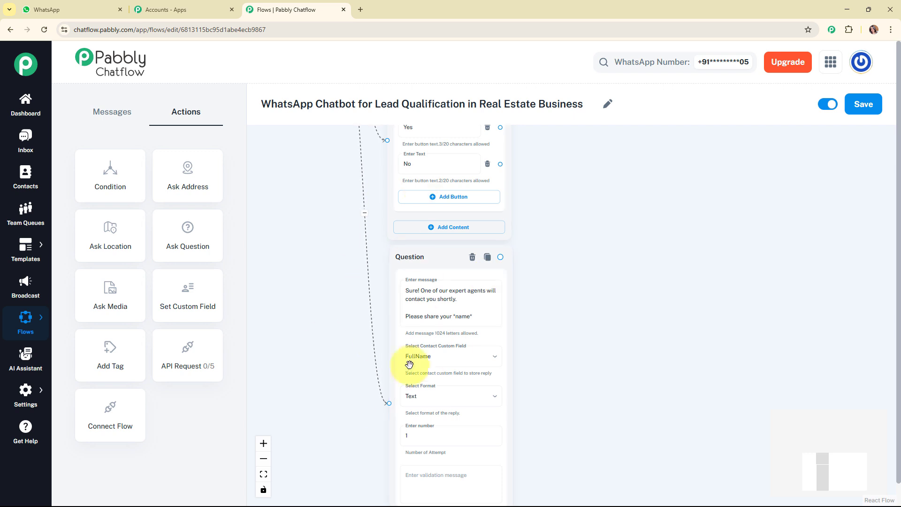
Add a Text + Button message linked from the name question: "✅ Thanks for sharing the details! Our team will reach out shortly.".
drag(501, 256, 624, 308)
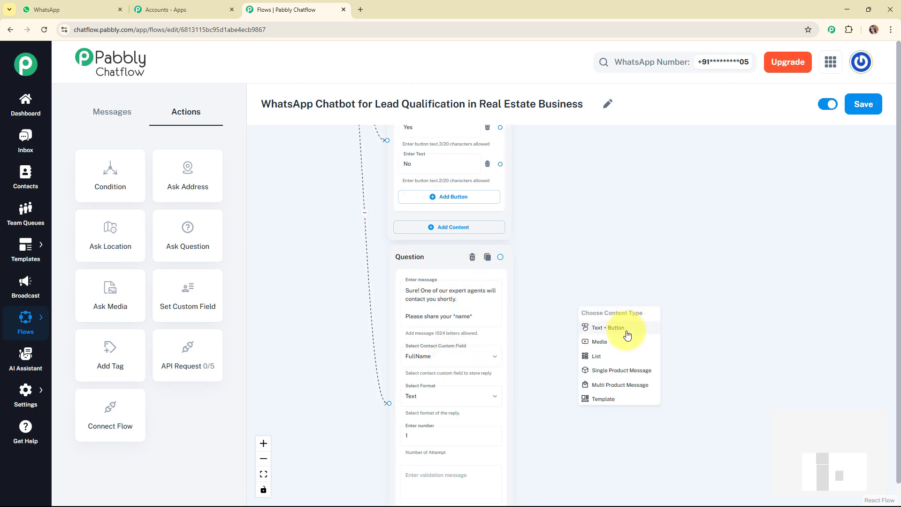
click(627, 329)
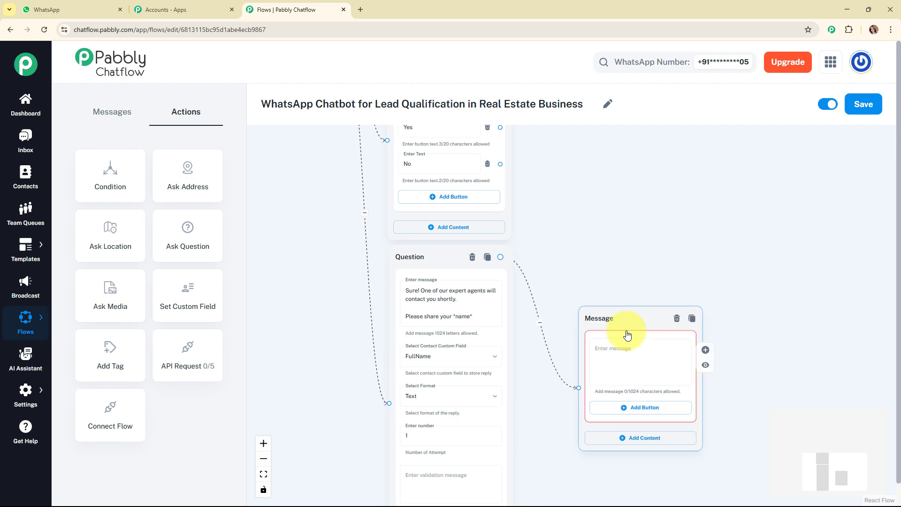
click(628, 349)
text(✅ Thanks for sharing the details! Our team will reach out shortly.)
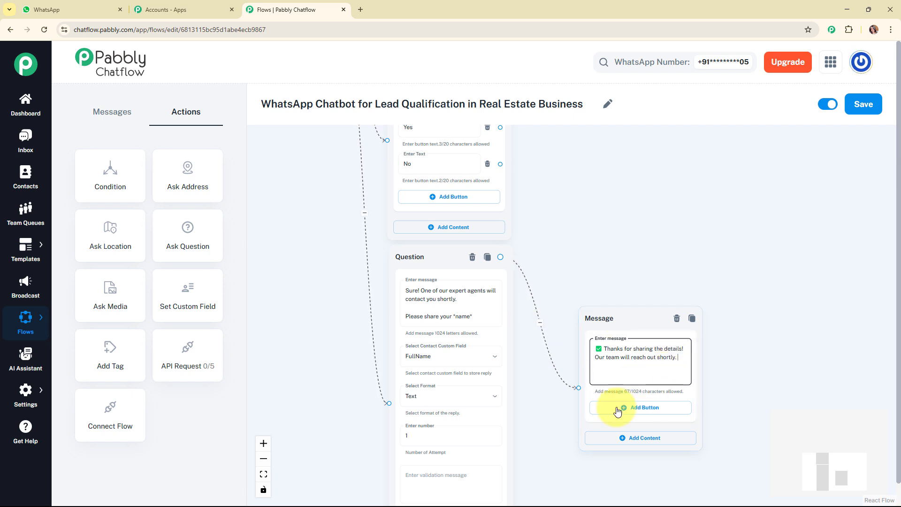
Connect the rental message's "No" button to the name question node.
click(585, 197)
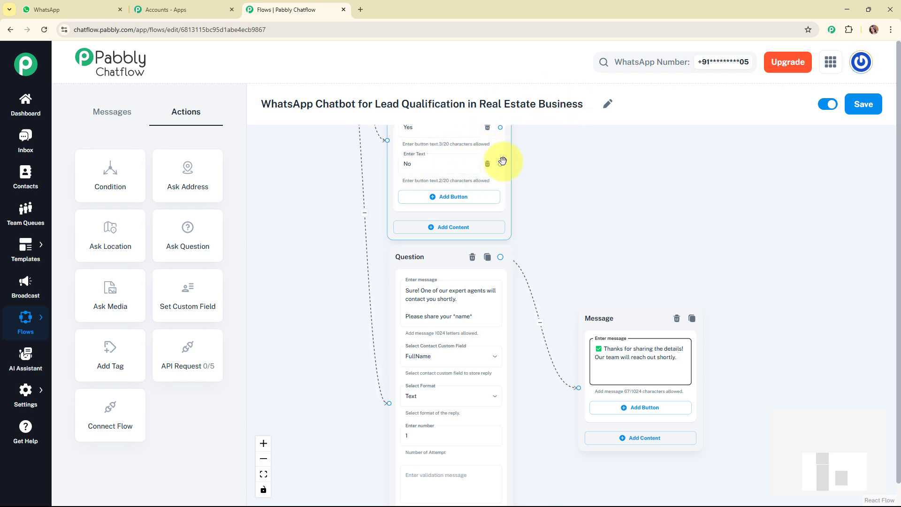
drag(500, 164, 389, 403)
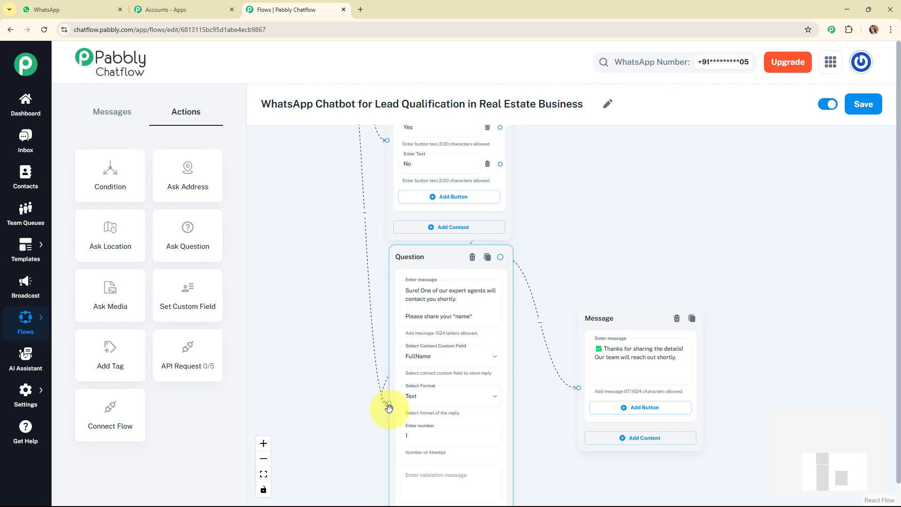
Move the budget question, rental message, name question and thank-you message nodes upward to tidy the flow layout.
scroll(704, 236, down, 3)
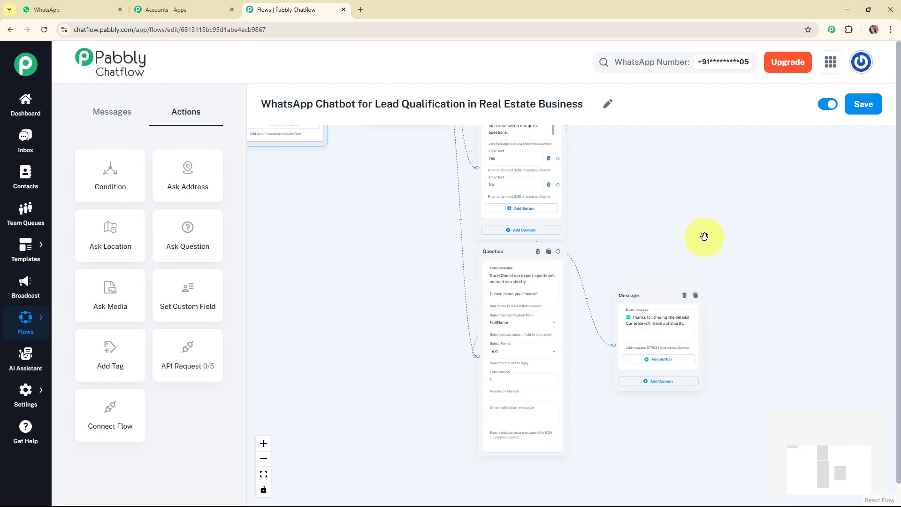
scroll(519, 193, down, 5)
drag(520, 193, 518, 146)
drag(537, 336, 537, 294)
drag(537, 437, 537, 404)
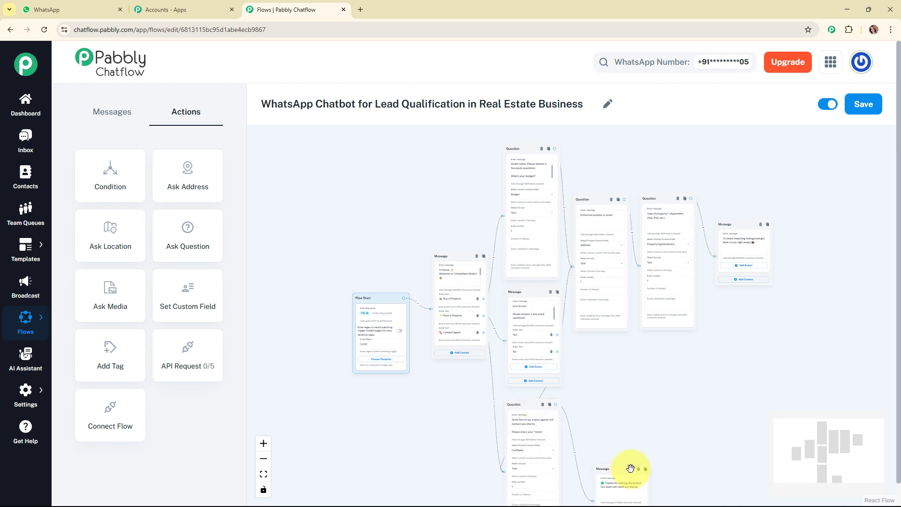
drag(628, 469, 629, 425)
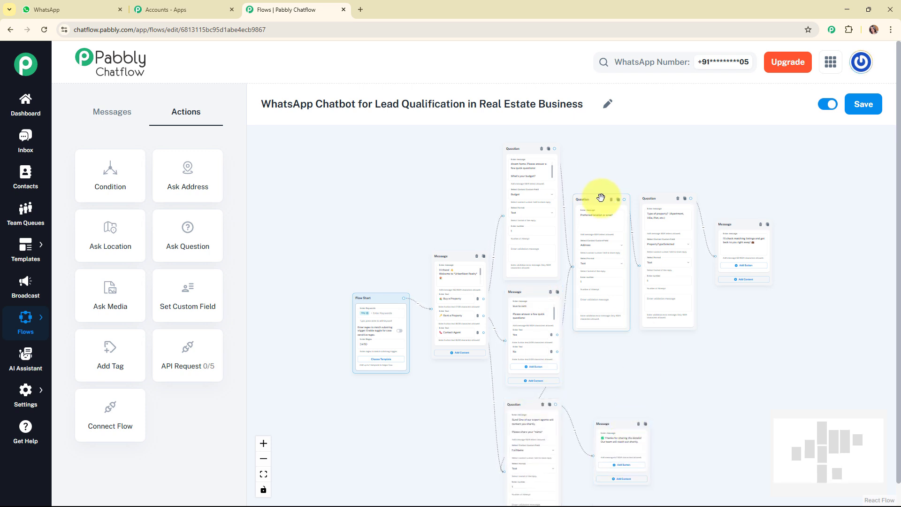
Save the real estate lead qualification flow.
scroll(820, 441, up, 2)
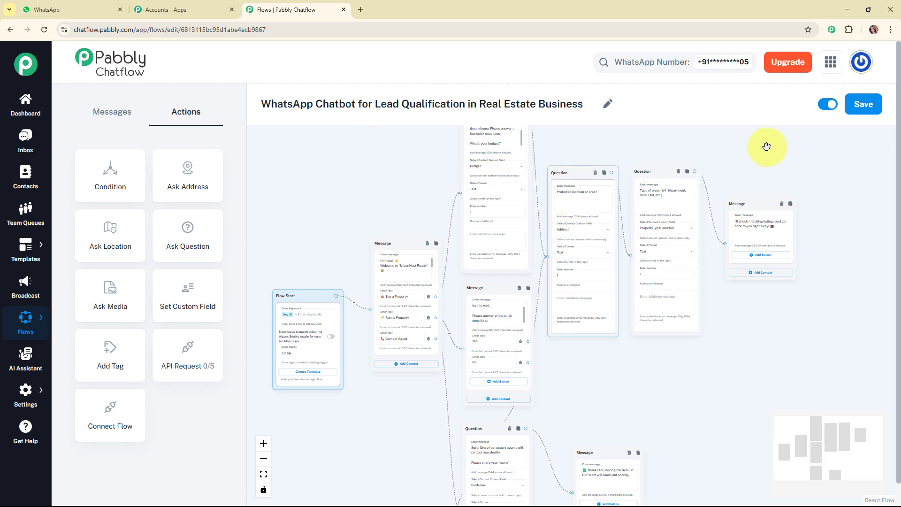
click(863, 110)
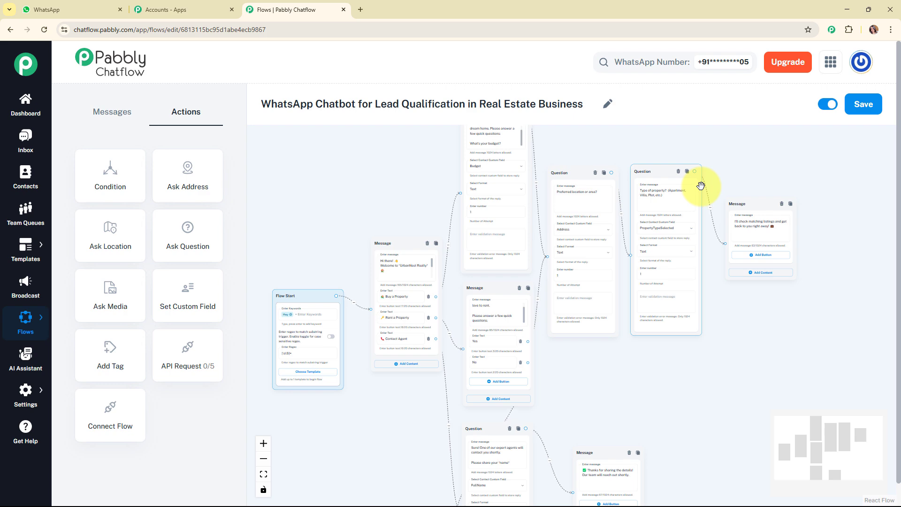
click(755, 156)
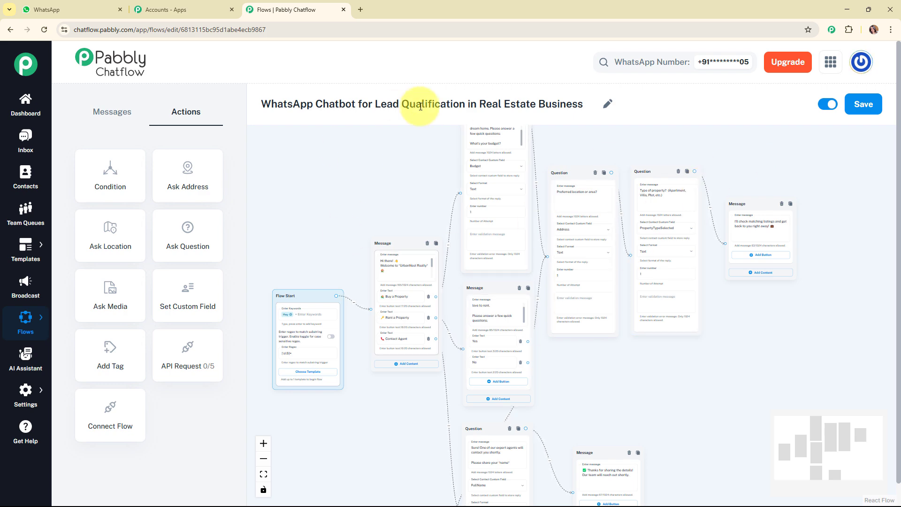
Switch to WhatsApp Web and clear the Pabbly Chatflow chat.
click(52, 9)
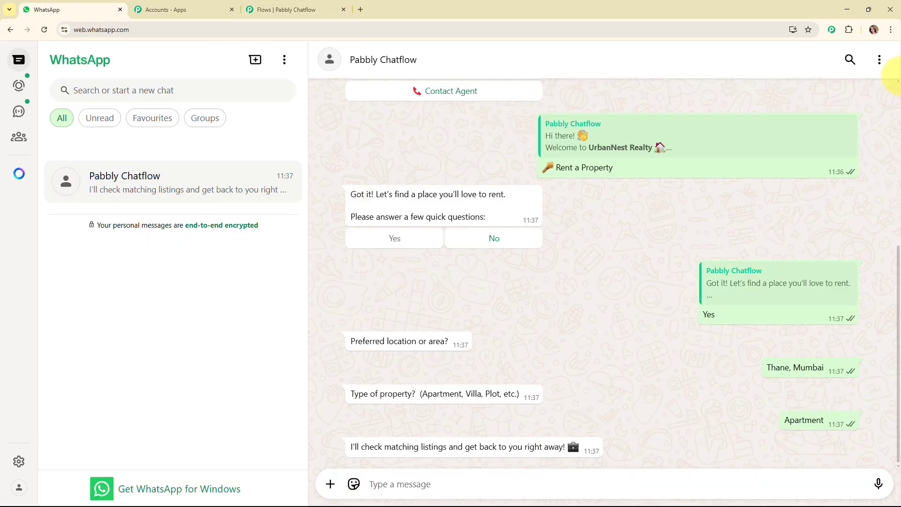
click(879, 59)
click(846, 283)
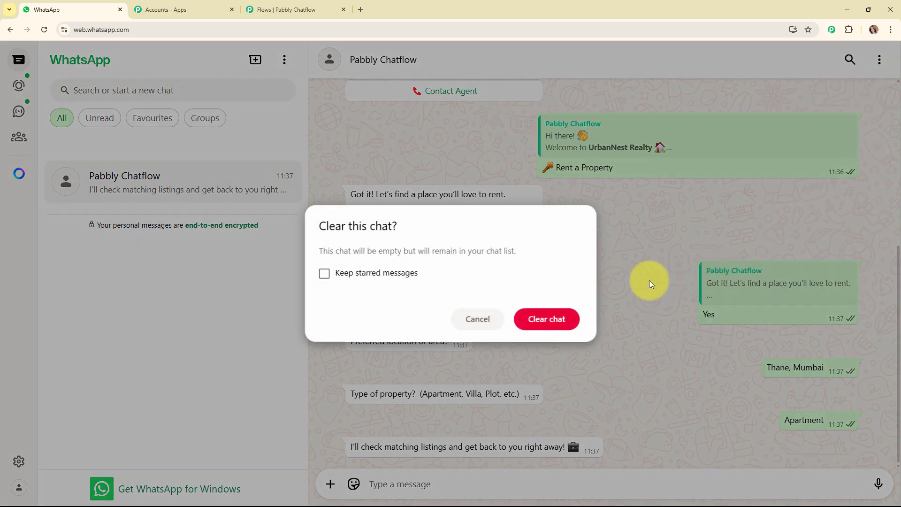
click(545, 319)
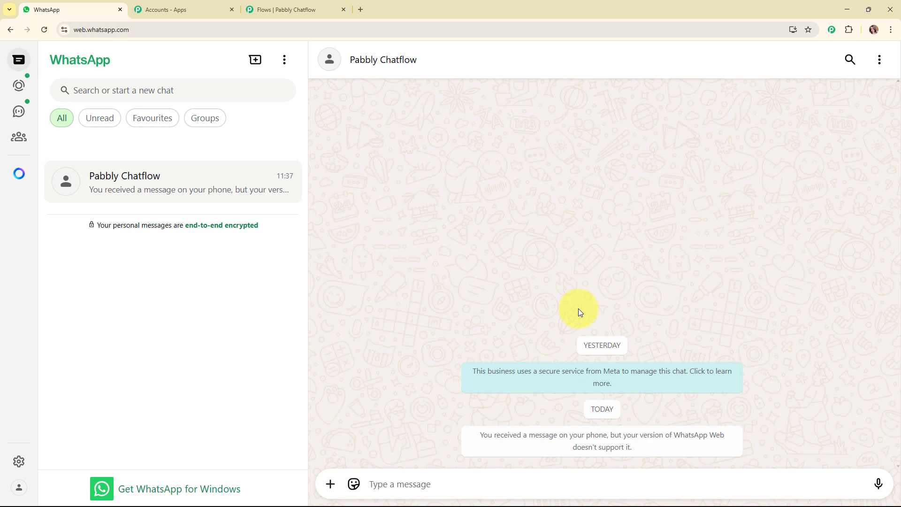
Send "Hey I want to buy a property." to the chatbot and choose "Buy a Property" in its reply.
text(Hey)
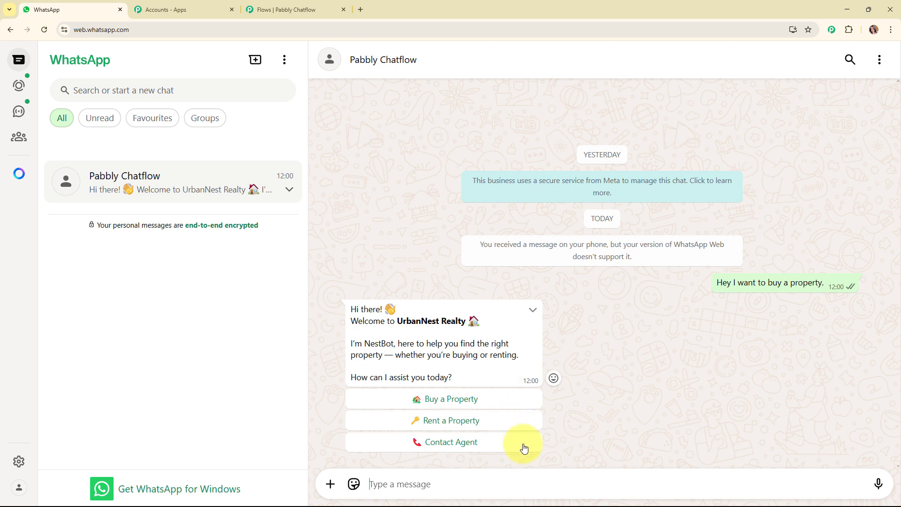
click(496, 402)
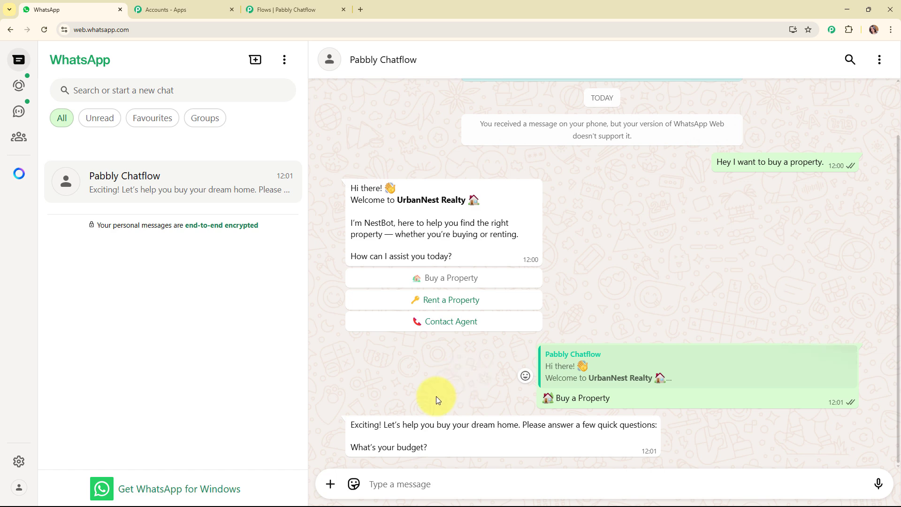
Return to Pabbly Chatflow and examine how the buy, rent and contact-agent branches are connected across the flow.
click(249, 4)
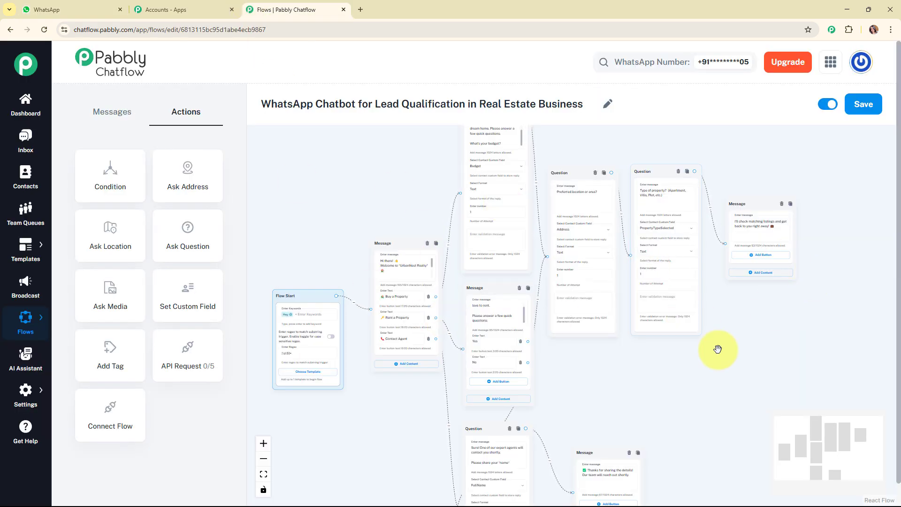
scroll(718, 350, down, 2)
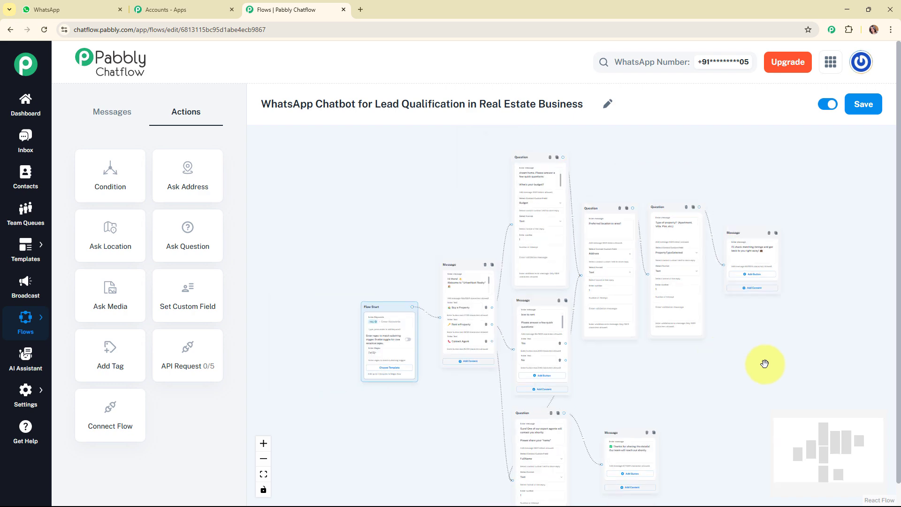
scroll(826, 431, up, 1)
scroll(827, 439, up, 1)
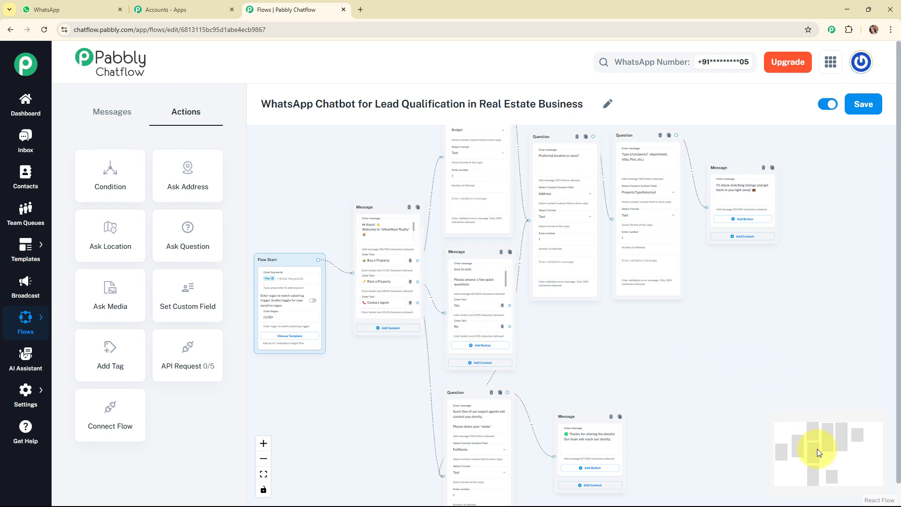
drag(818, 448, 824, 435)
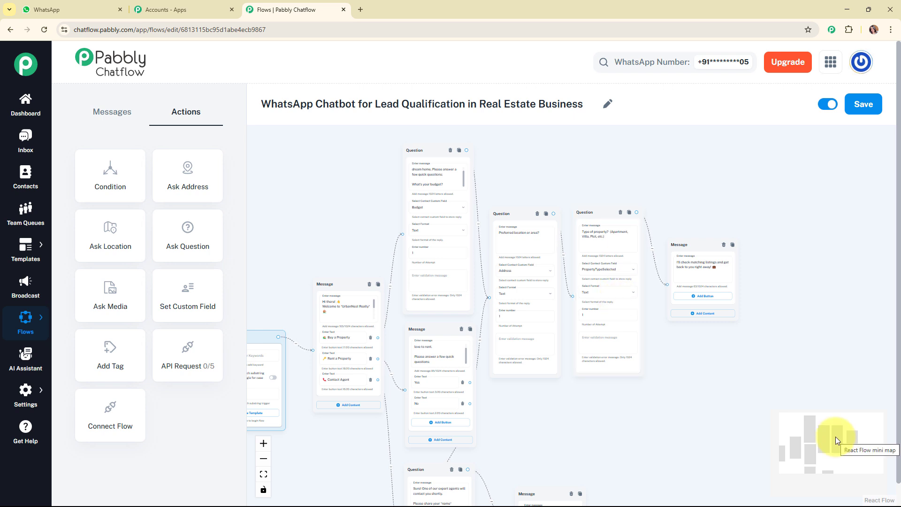
drag(836, 437, 840, 451)
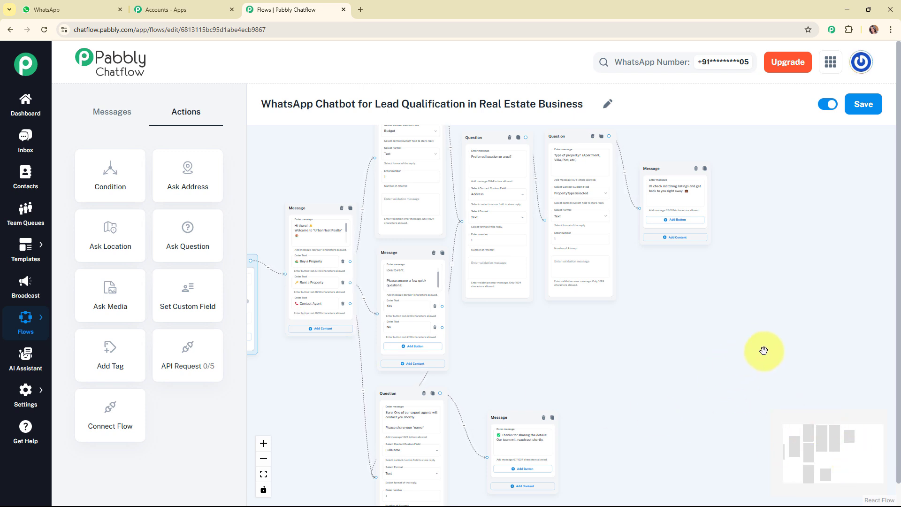
scroll(761, 352, down, 1)
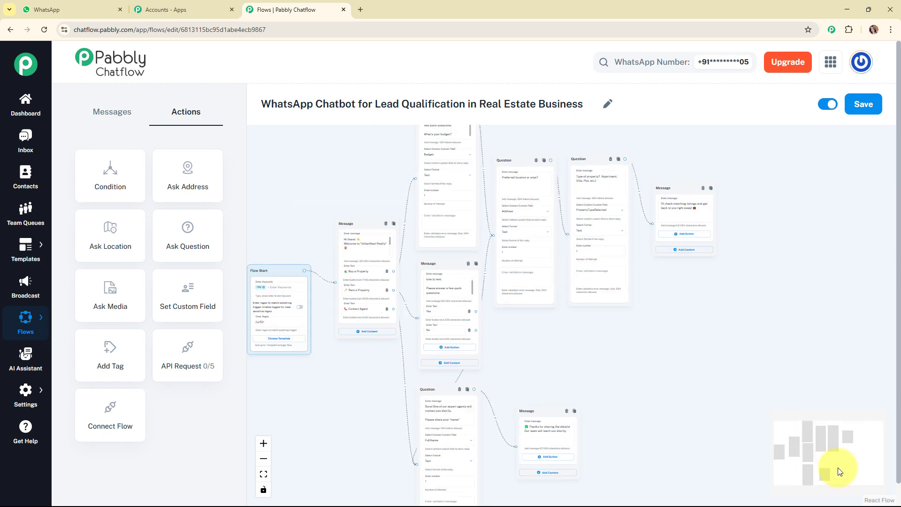
mouse_move(834, 460)
mouse_down()
mouse_move(822, 452)
mouse_move(823, 462)
mouse_up()
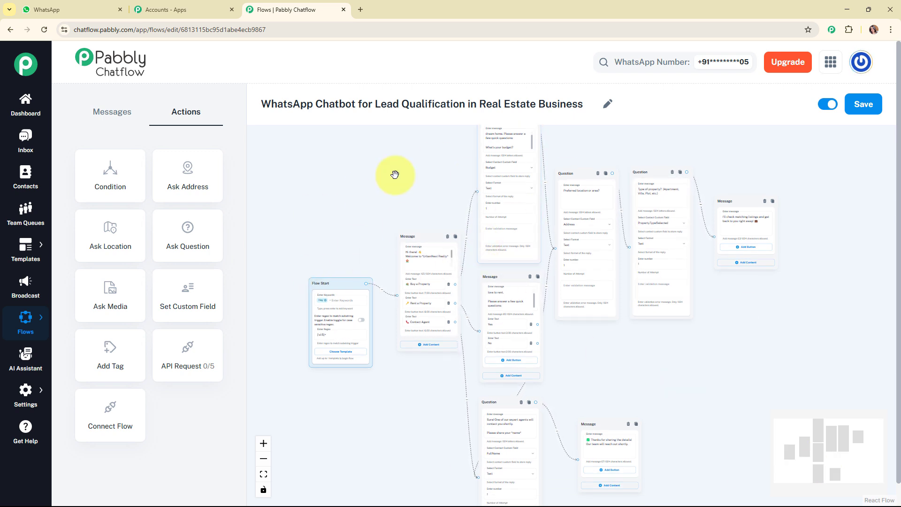
Open the most recent contact's chat in the inbox and review the chatbot conversation, from the property request to the "Buy a Property" reply.
click(23, 148)
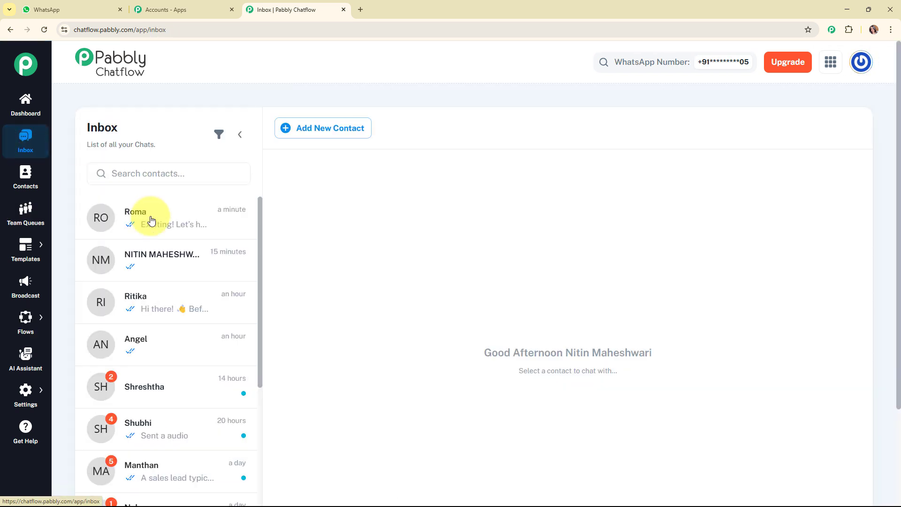
click(191, 206)
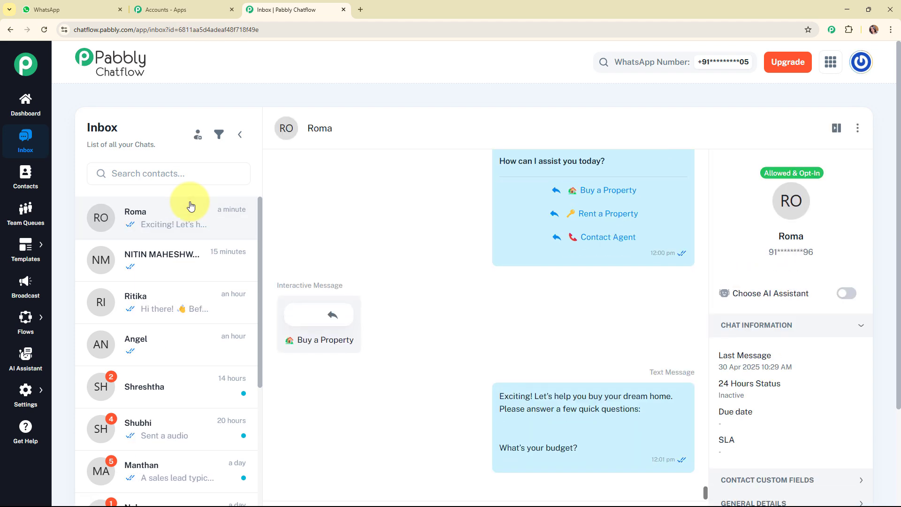
scroll(437, 310, up, 8)
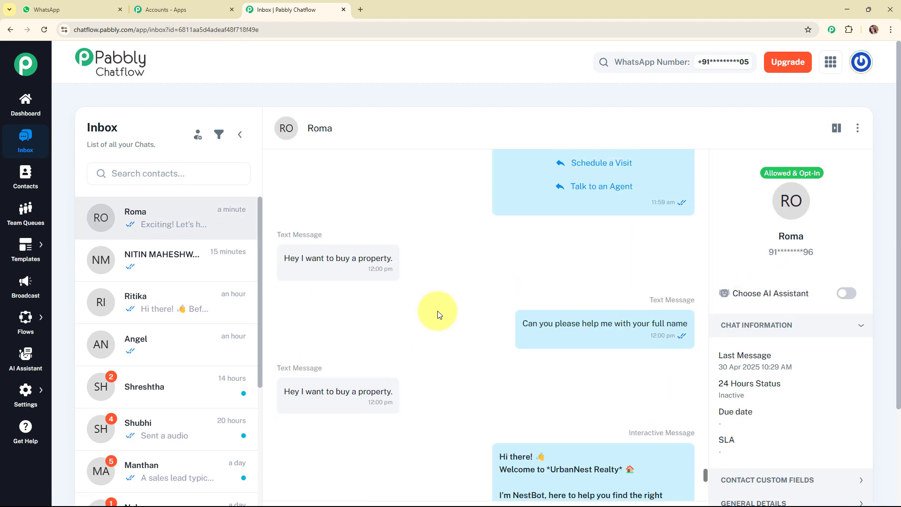
scroll(438, 313, down, 6)
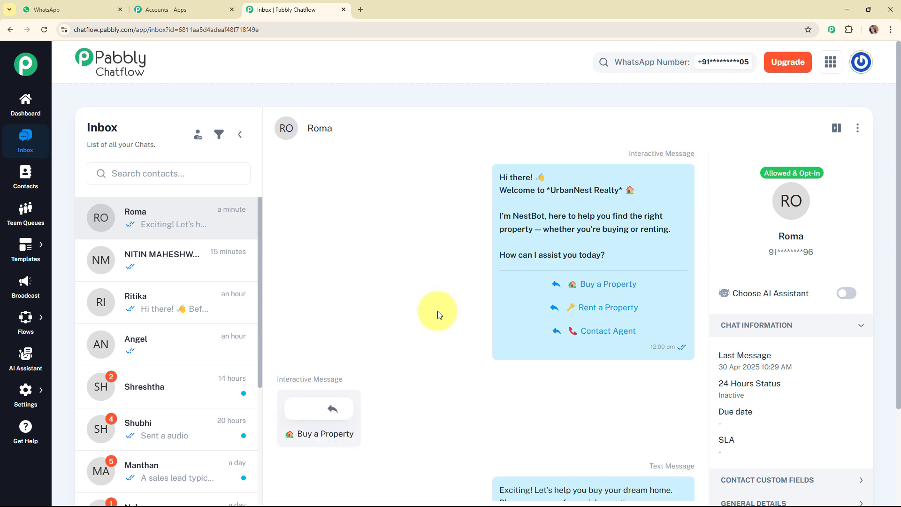
mouse_move(601, 223)
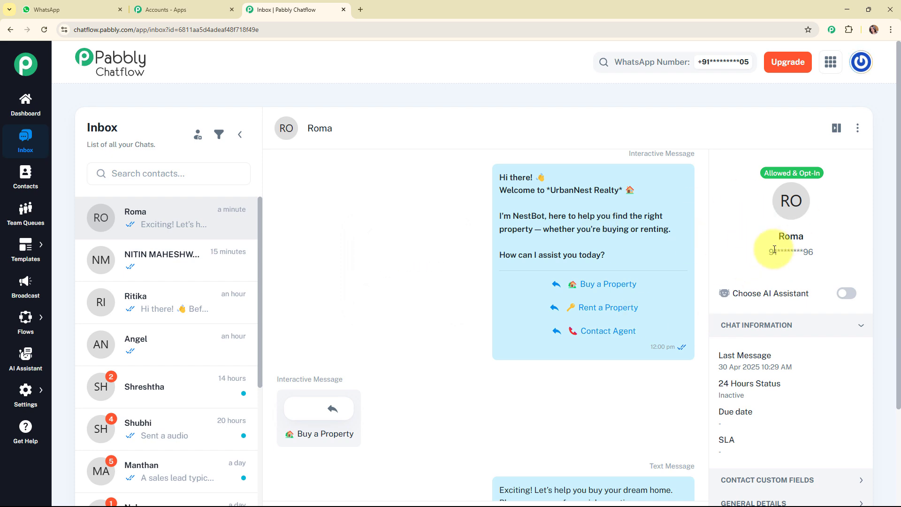
Reopen the "WhatsApp Chatbot for Lead Qualification in Real Estate Business" flow and look over its connected branches.
click(80, 315)
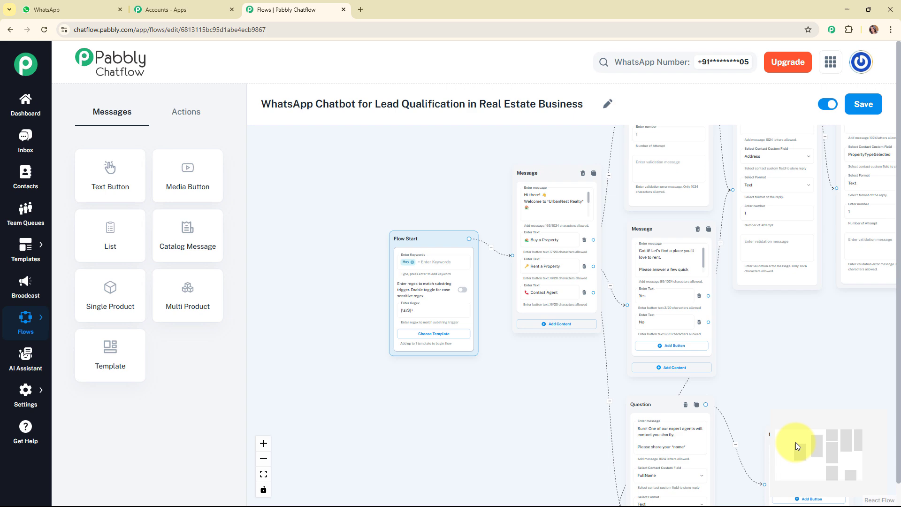
drag(796, 442, 830, 440)
scroll(738, 388, down, 1)
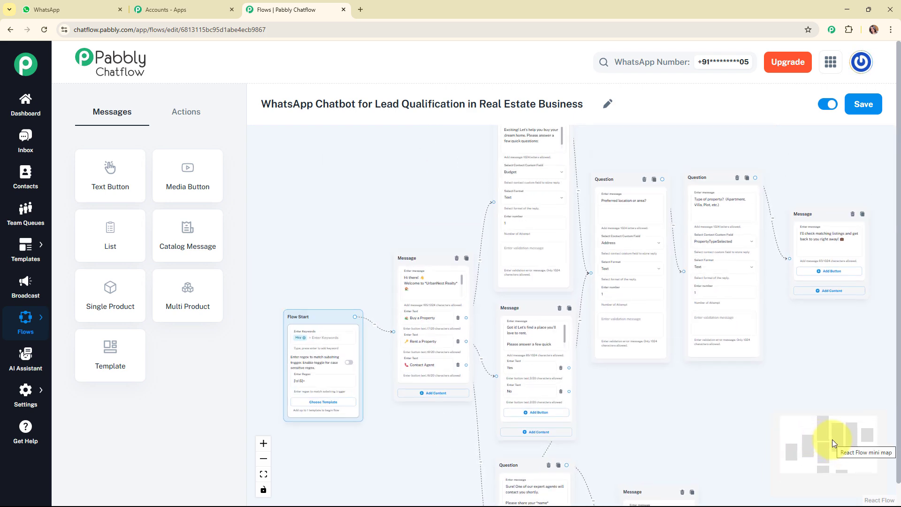